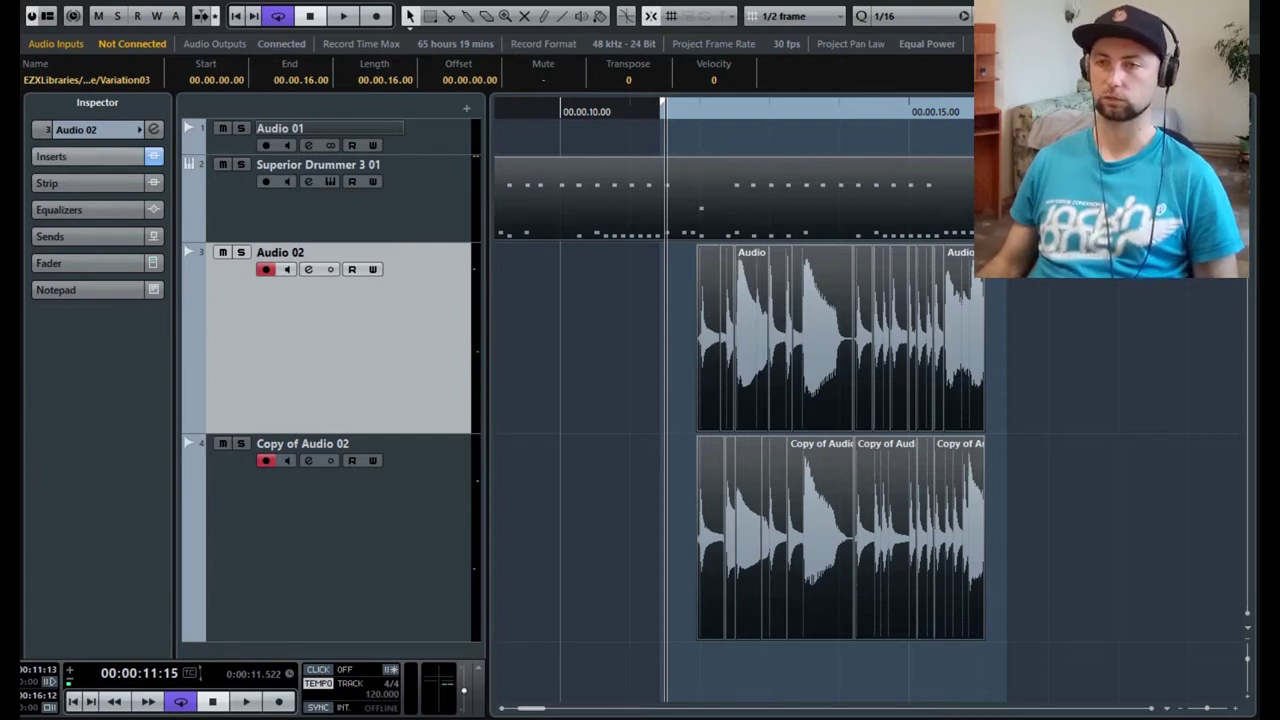
# Review the Audio 02 track's volume and pan settings and its list of insert effects.
pyautogui.click(85, 157)
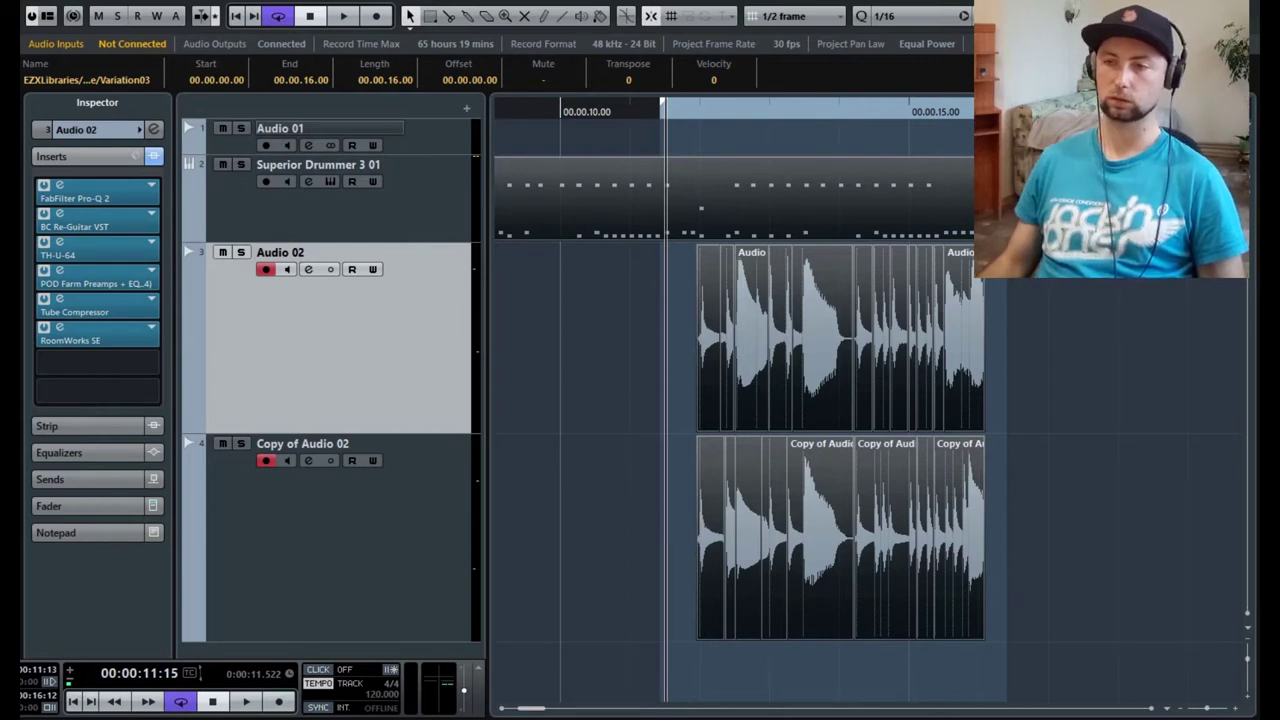
pyautogui.click(84, 130)
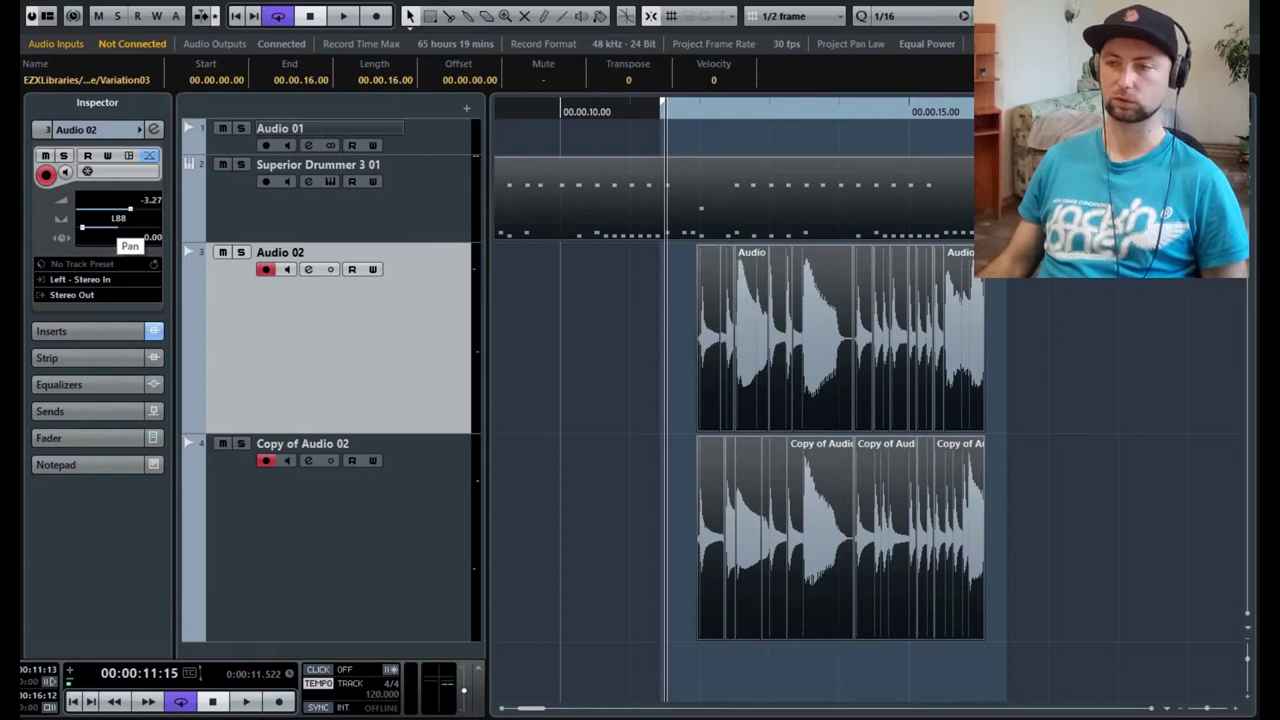
pyautogui.click(60, 331)
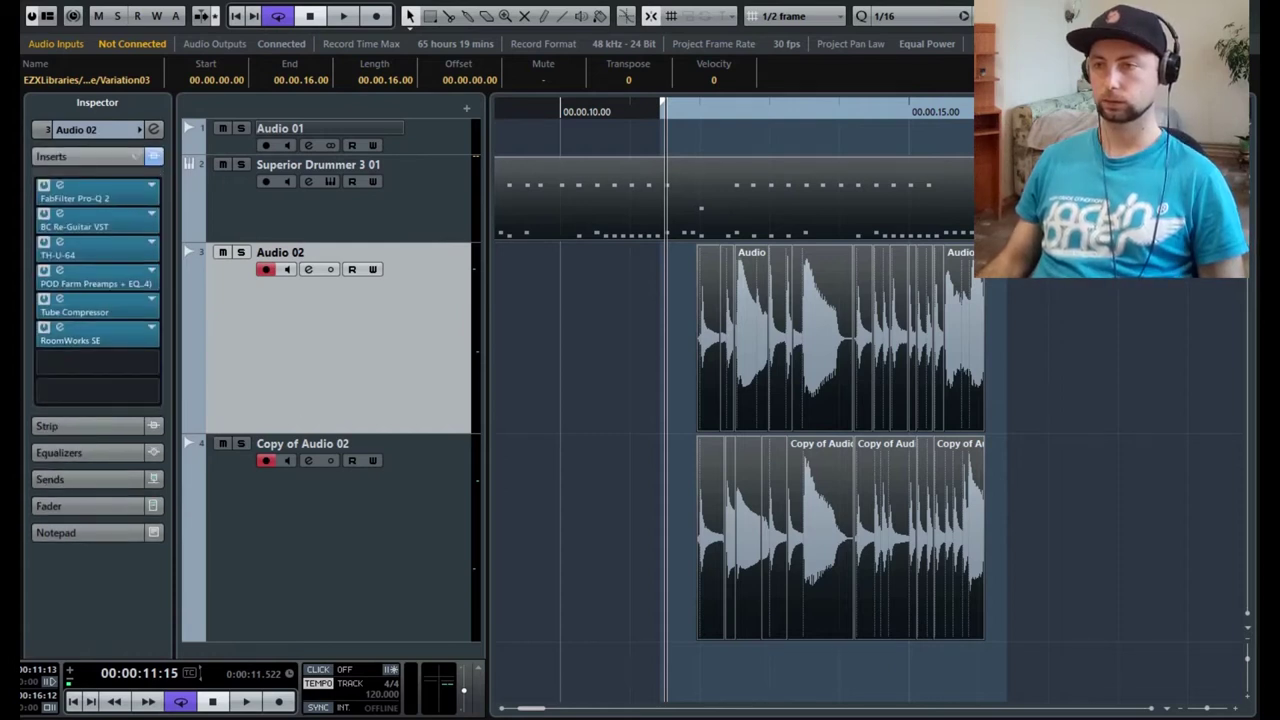
# Open the FabFilter Pro-Q 2 insert on Audio 02 and solo the track.
pyautogui.doubleClick(60, 192)
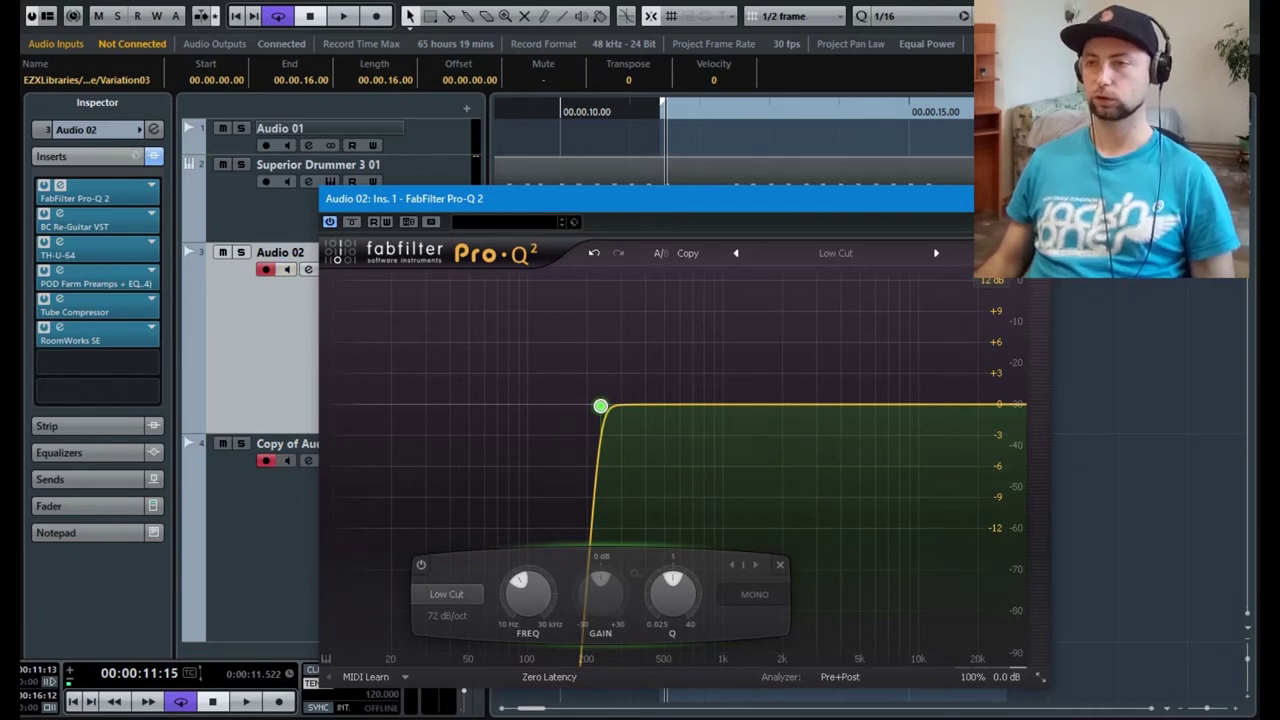
pyautogui.moveTo(600, 198); pyautogui.dragTo(680, 183)
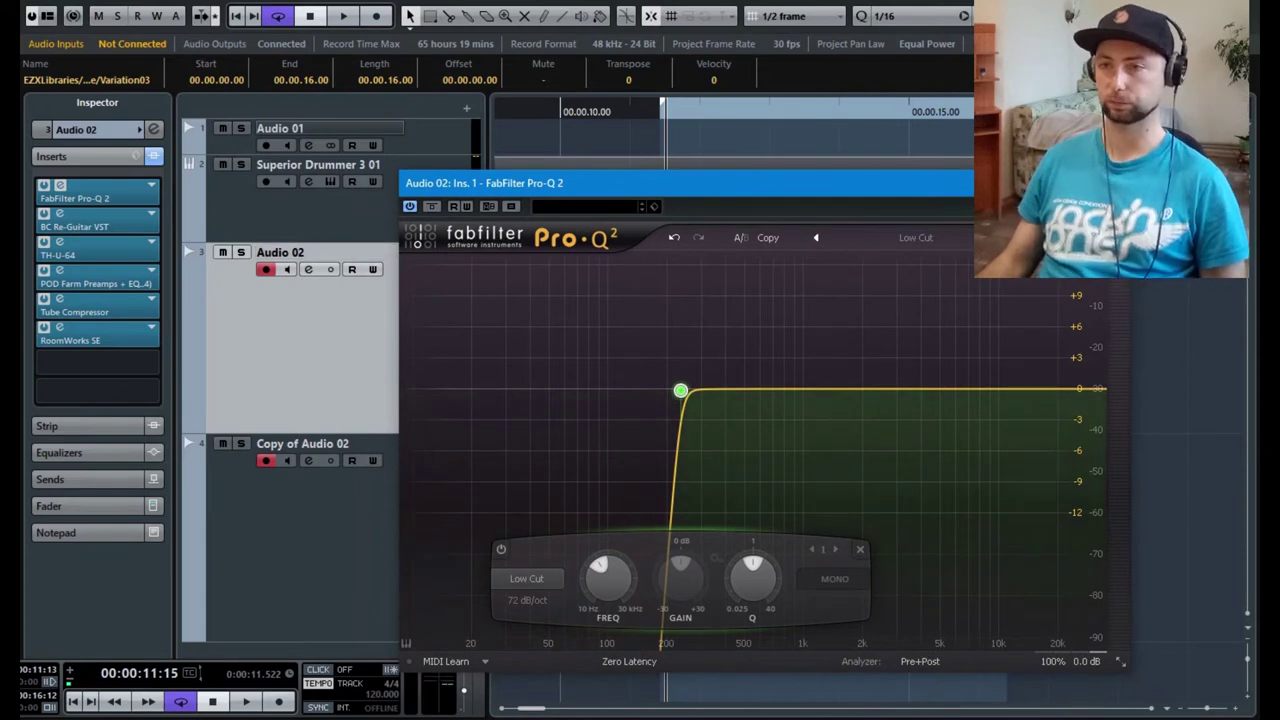
pyautogui.click(240, 252)
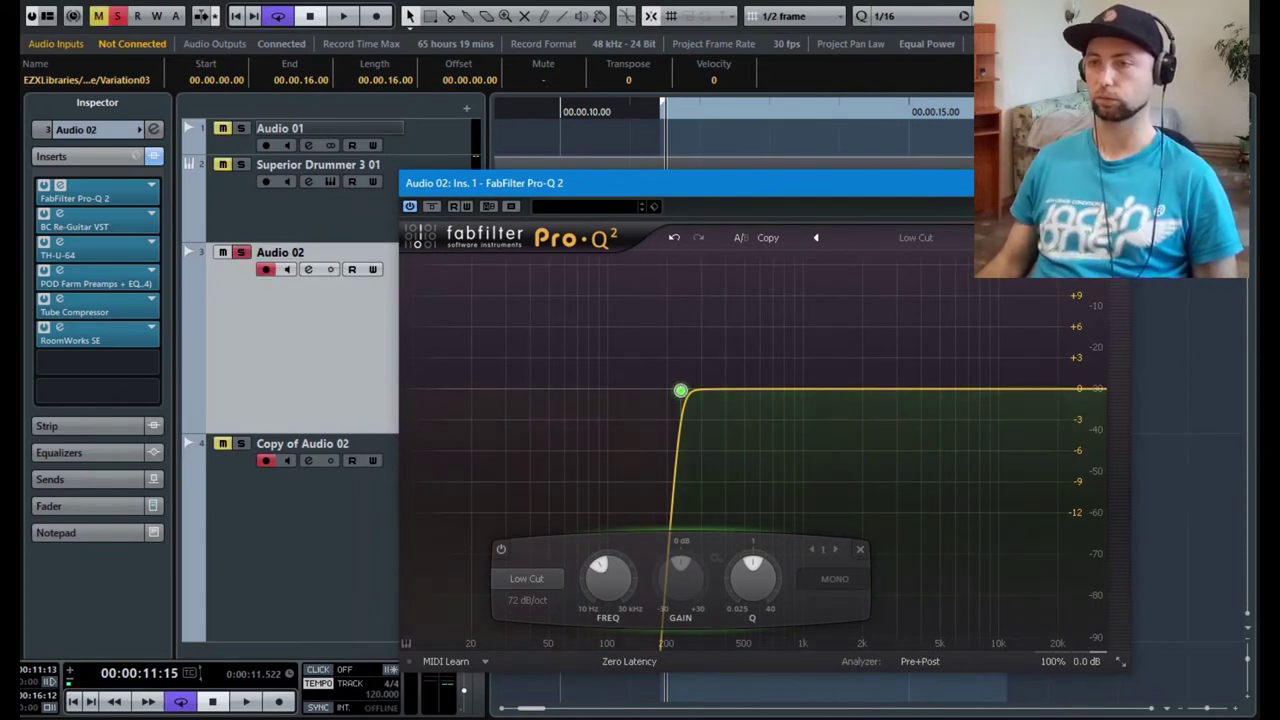
# Listen to the low-cut band in isolation during playback, shifting its frequency to 265.13 Hz.
pyautogui.moveTo(680, 390)
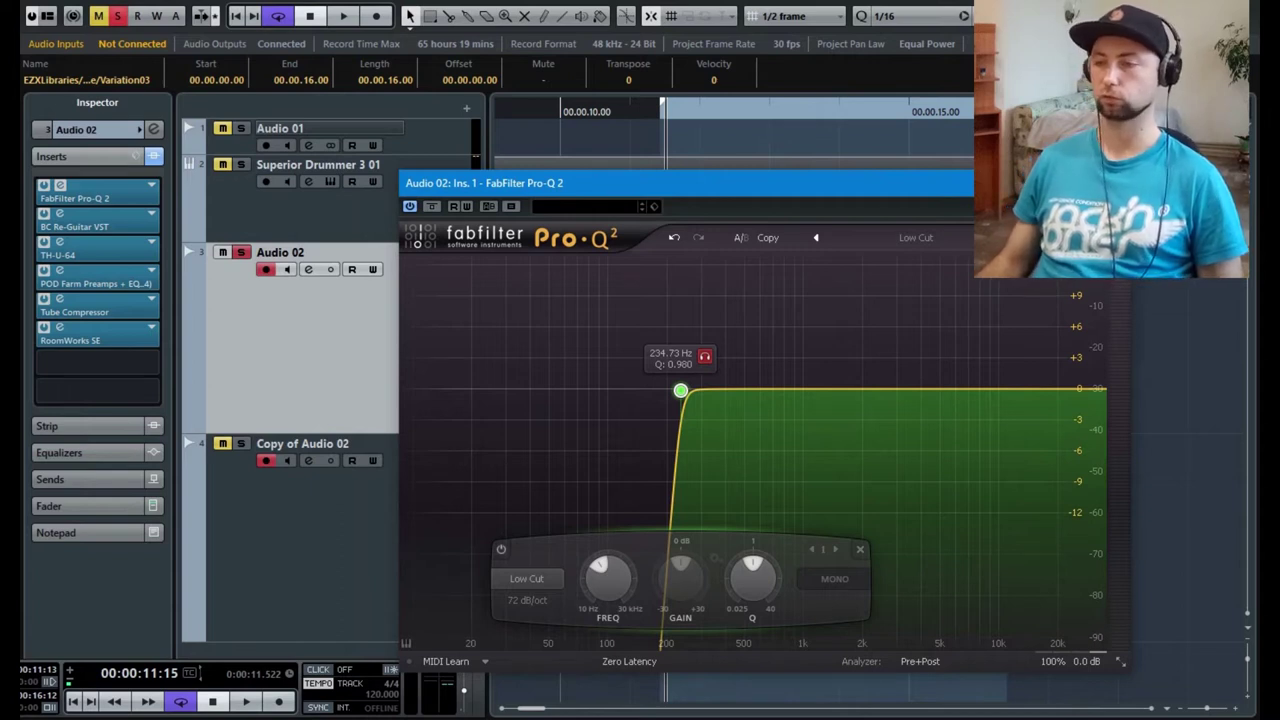
pyautogui.press('space')
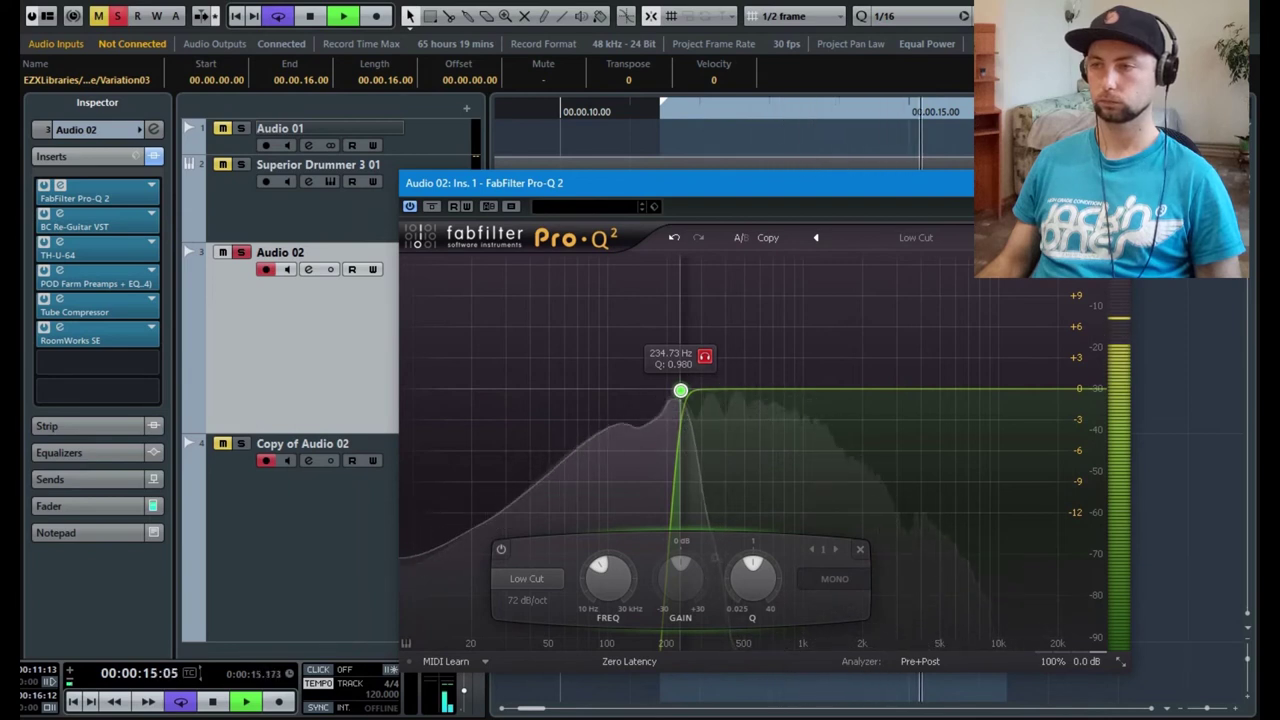
pyautogui.moveTo(705, 357); pyautogui.dragTo(715, 357)
pyautogui.press('space')
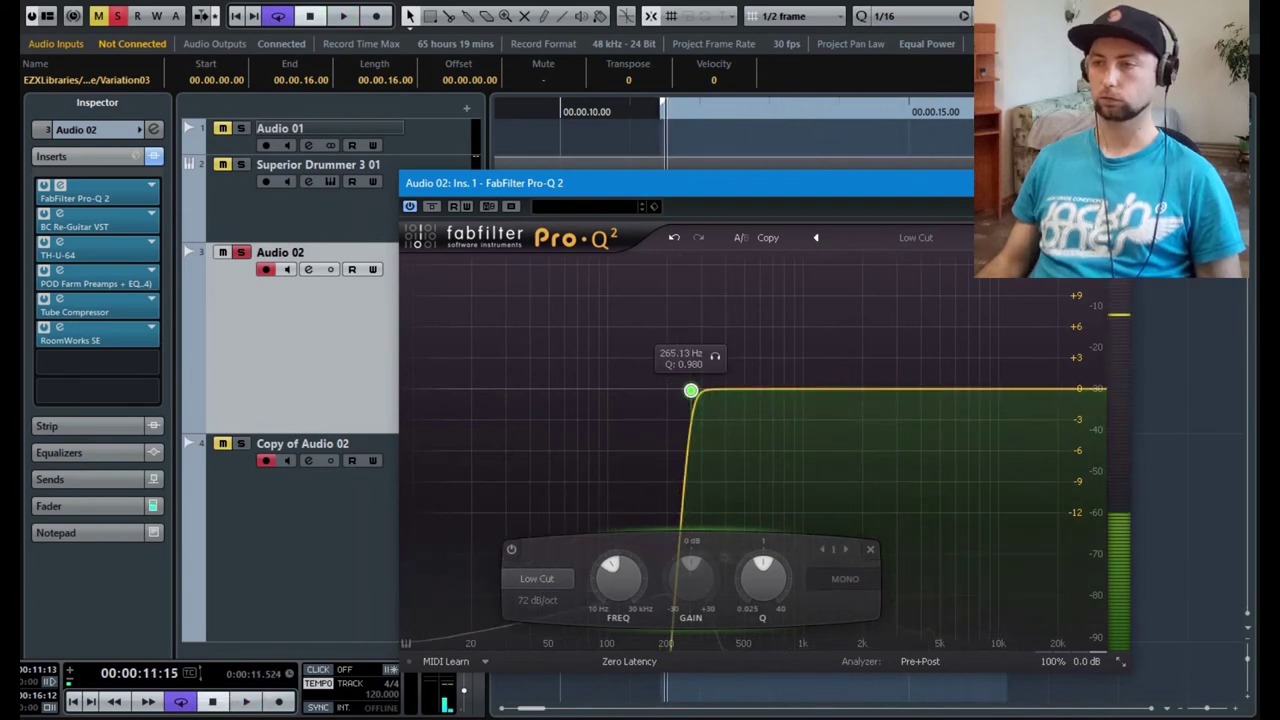
# Lower the low-cut band's frequency to slightly above 200 Hz and close the Pro-Q 2 editor.
pyautogui.moveTo(618, 578)
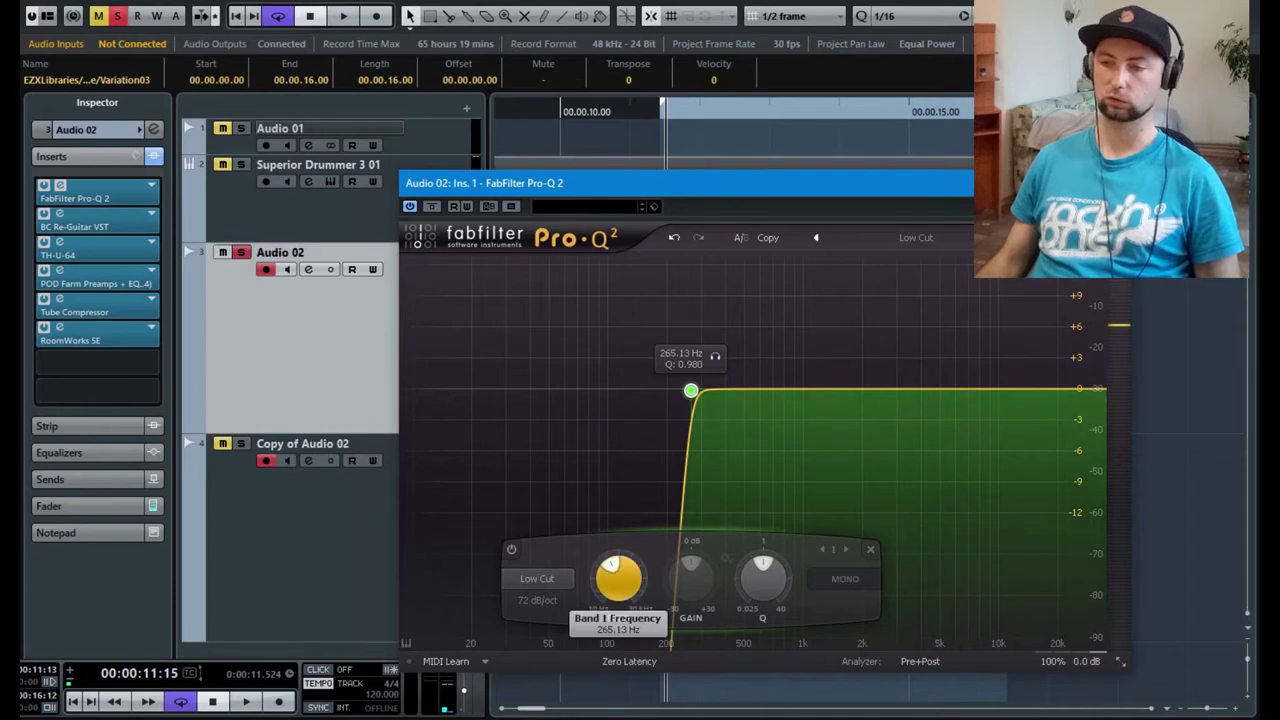
pyautogui.moveTo(618, 578); pyautogui.dragTo(618, 585)
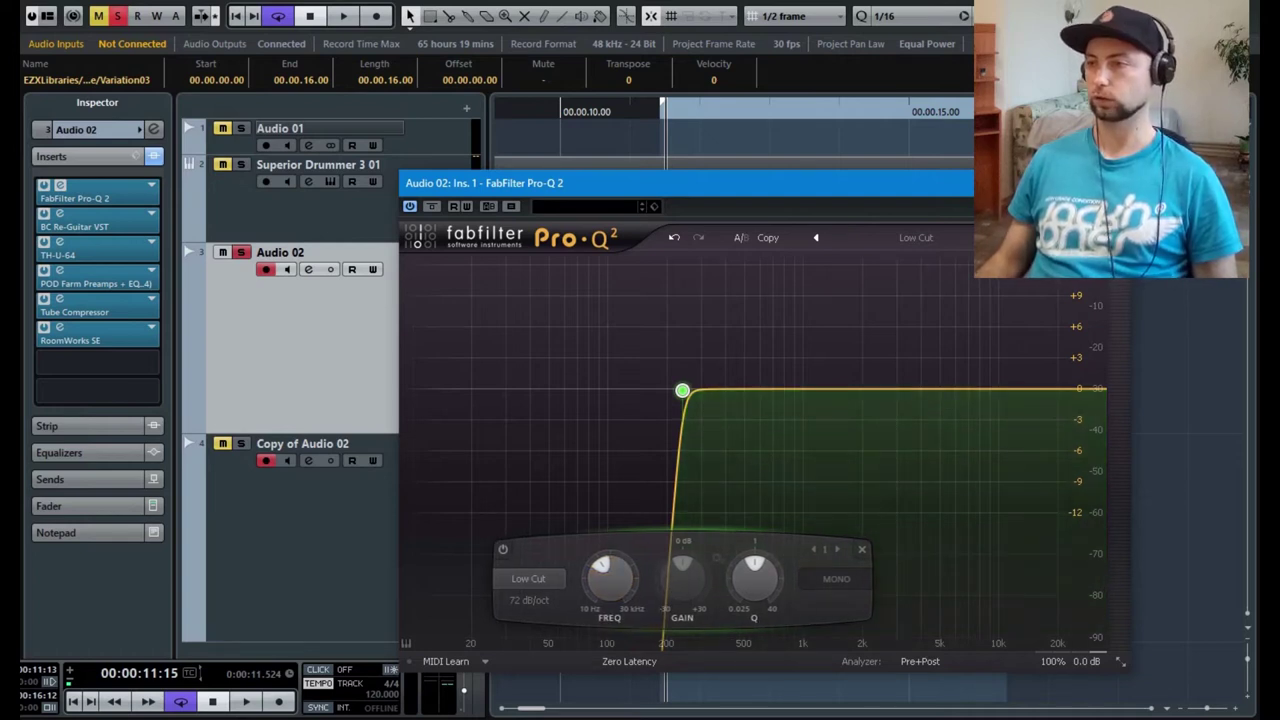
pyautogui.click(1112, 183)
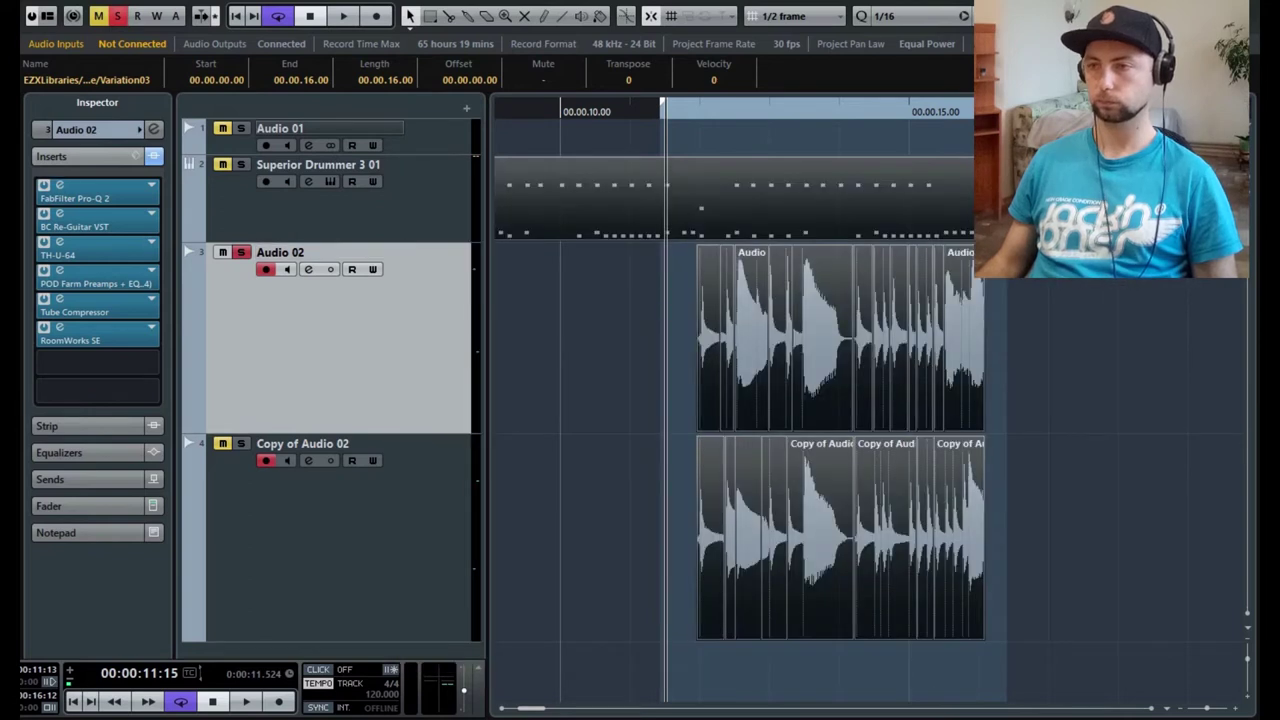
# Compare the guitar with the BC Re-Guitar VST insert active and bypassed during playback, then close its editor with the effect active.
pyautogui.doubleClick(70, 226)
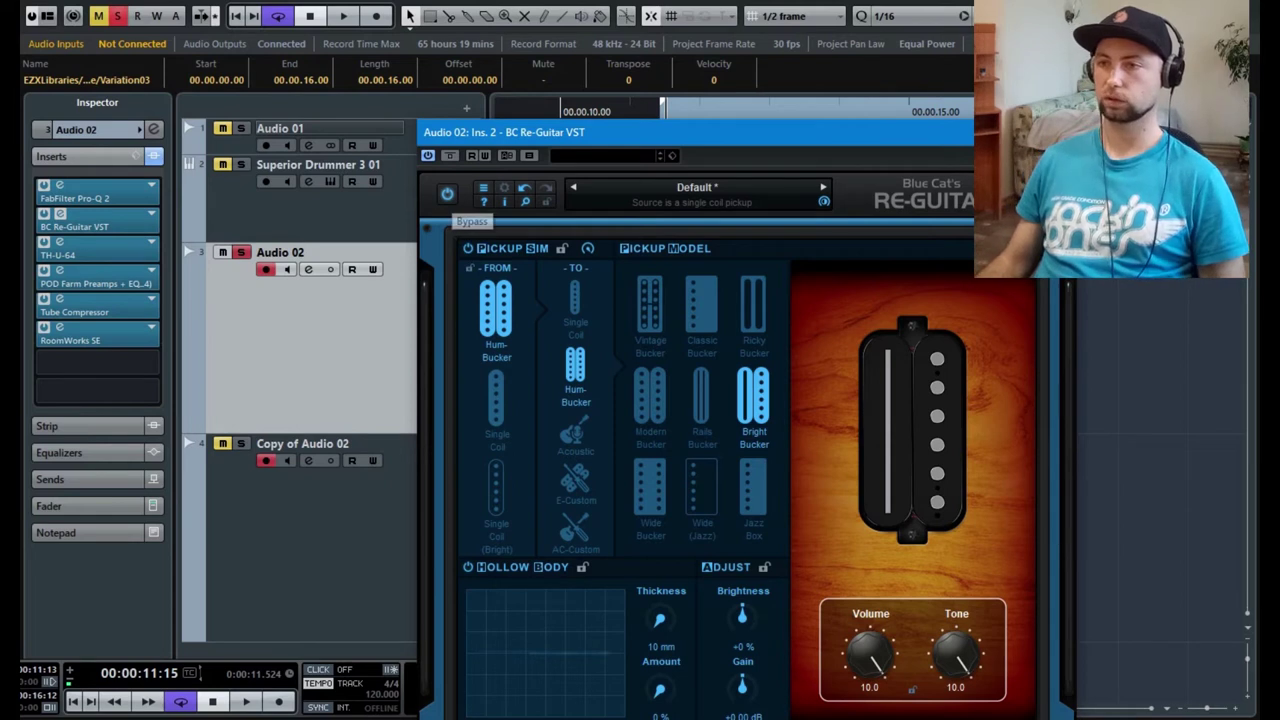
pyautogui.press('space')
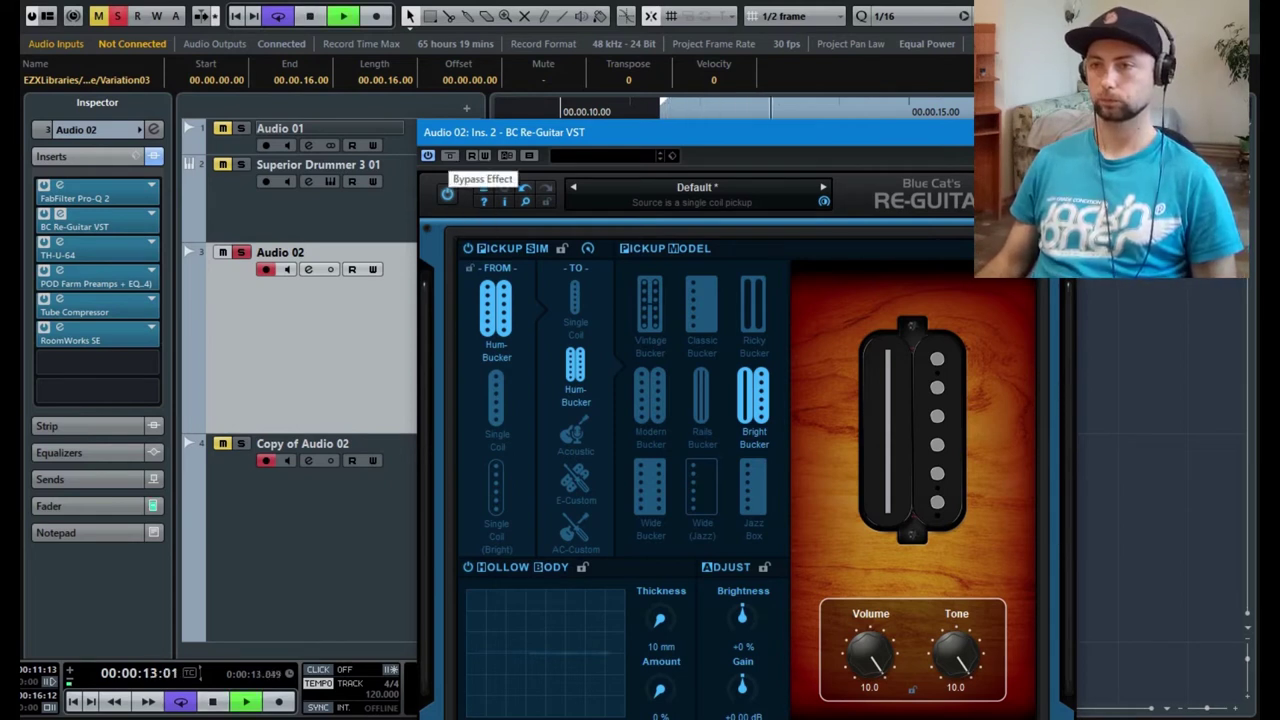
pyautogui.click(447, 192)
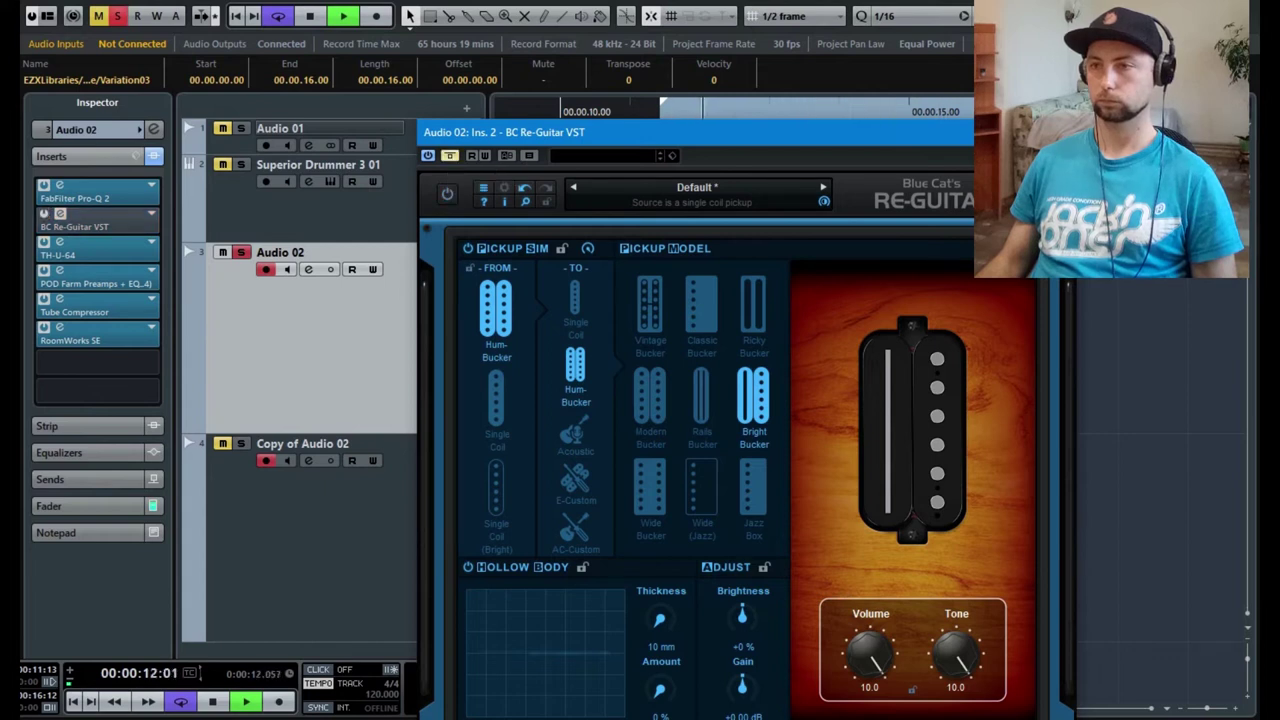
pyautogui.click(450, 156)
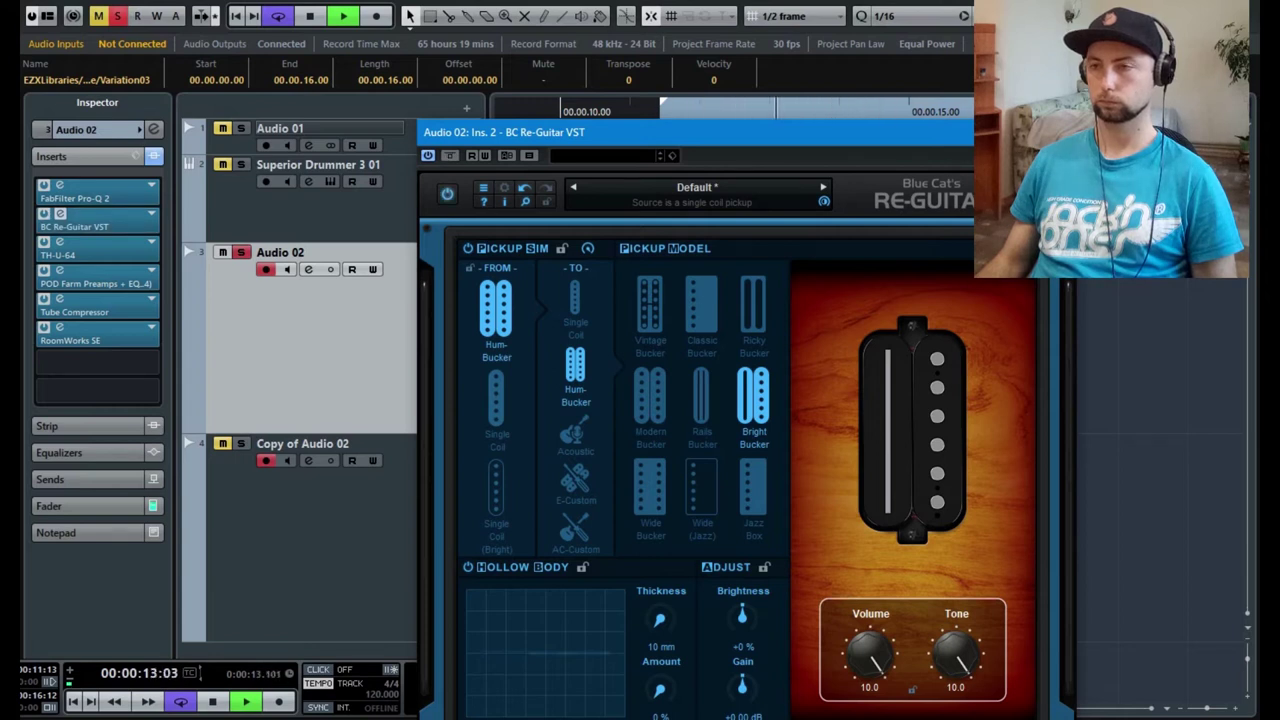
pyautogui.click(450, 156)
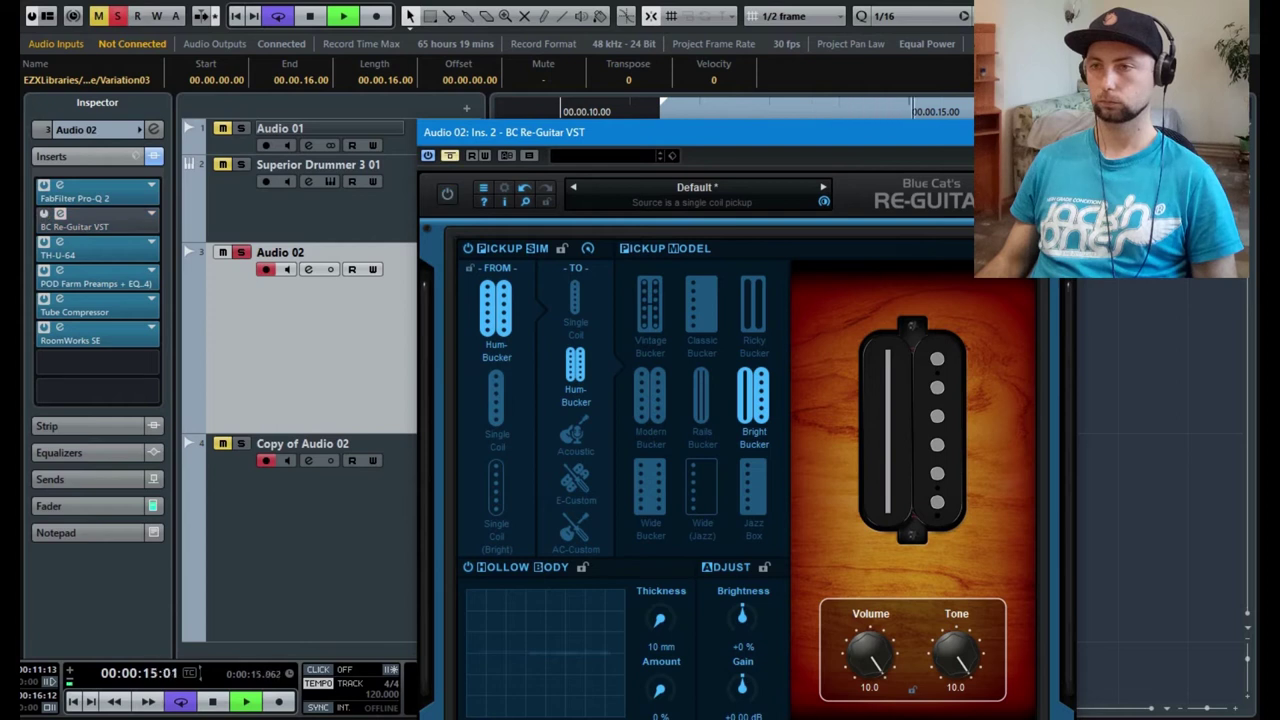
pyautogui.press('space')
pyautogui.click(450, 156)
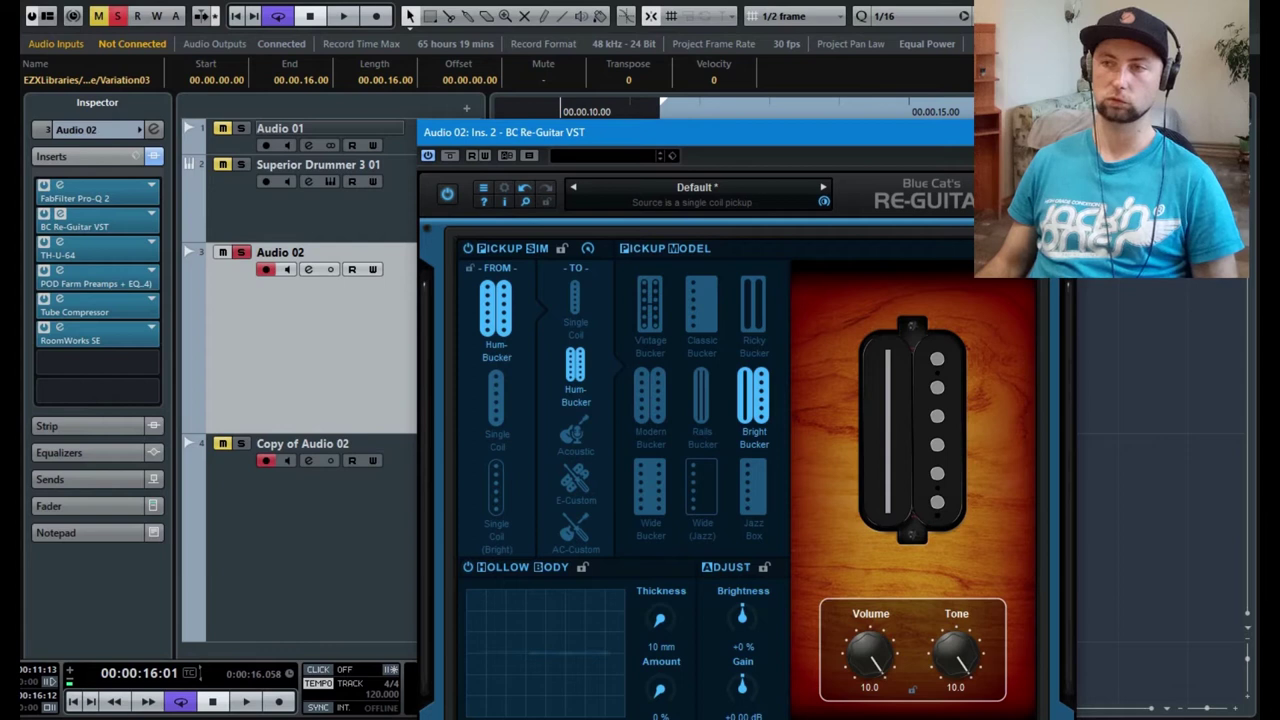
pyautogui.click(60, 213)
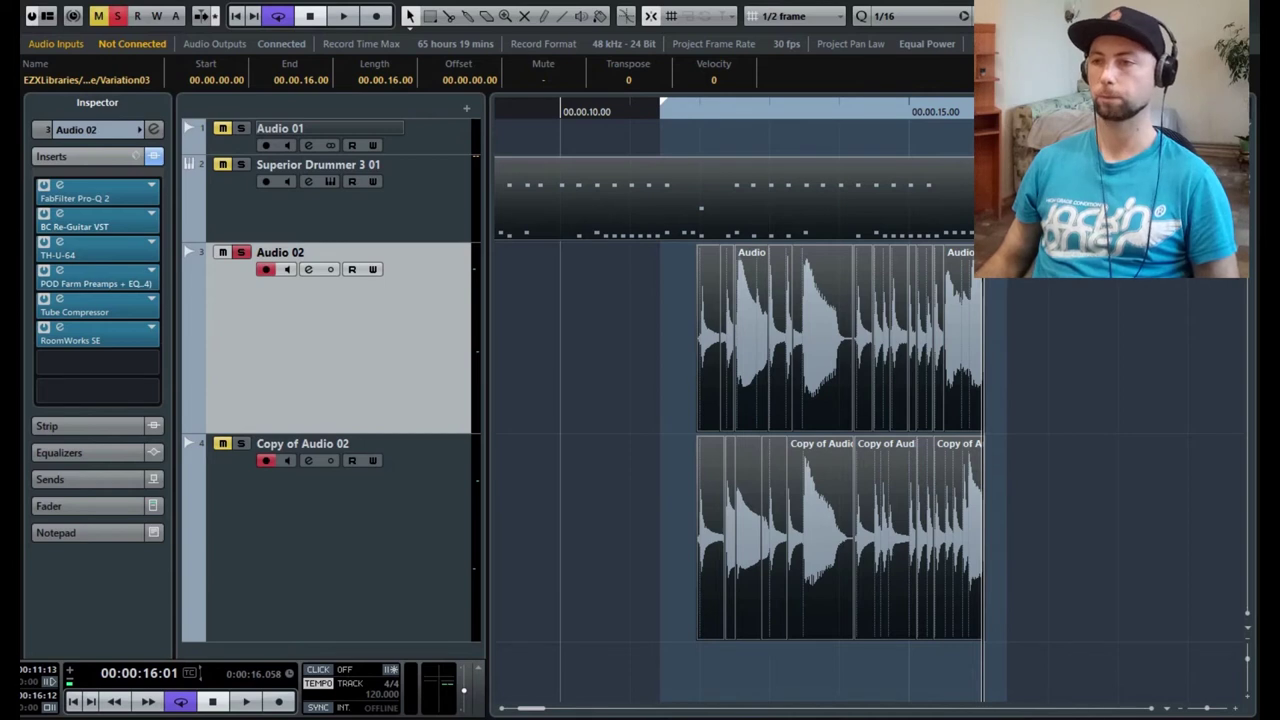
# Play the guitar clips from their start, compare the POD Farm Preamps + EQ insert active and bypassed, and close it re-enabled.
pyautogui.press('KP_0')
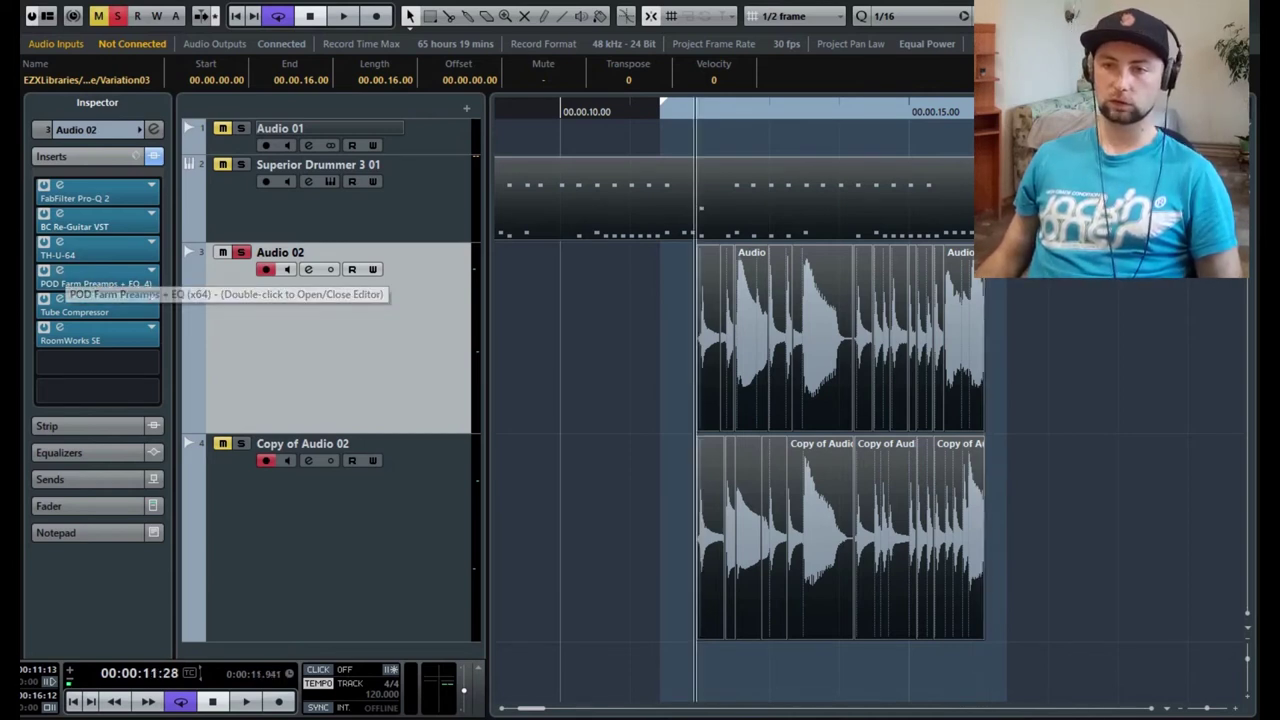
pyautogui.doubleClick(62, 284)
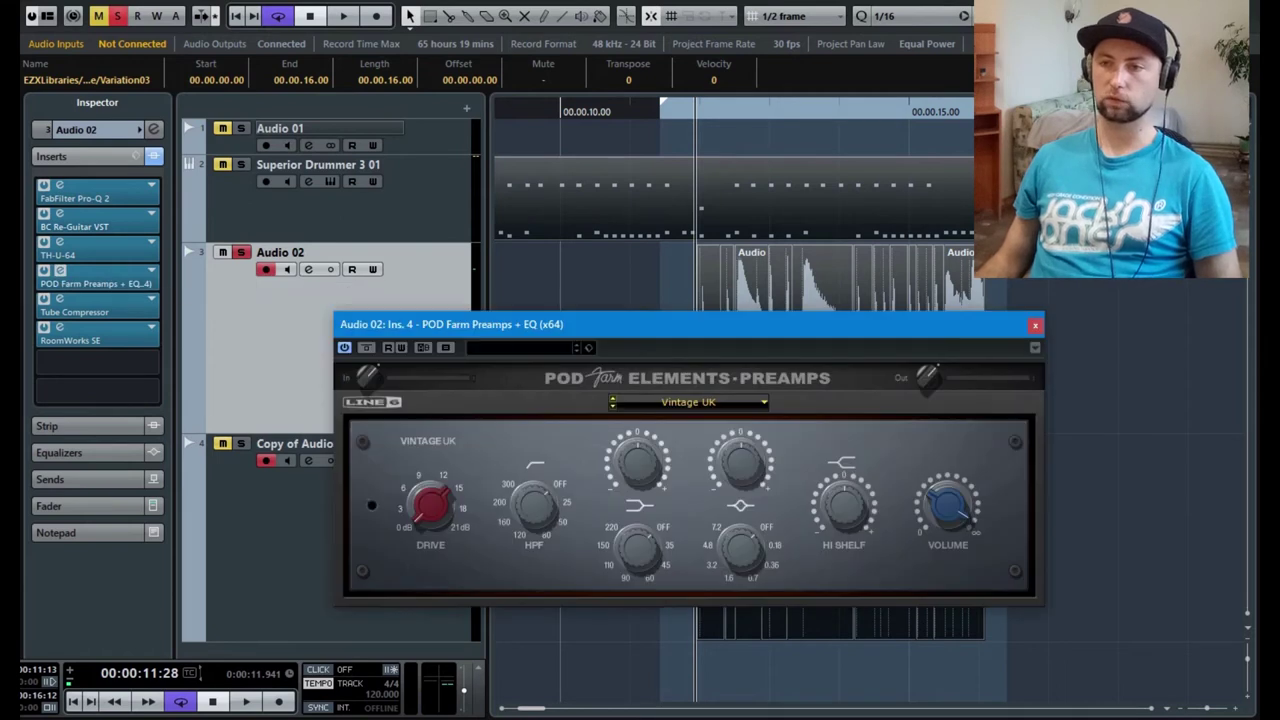
pyautogui.moveTo(620, 325); pyautogui.dragTo(688, 390)
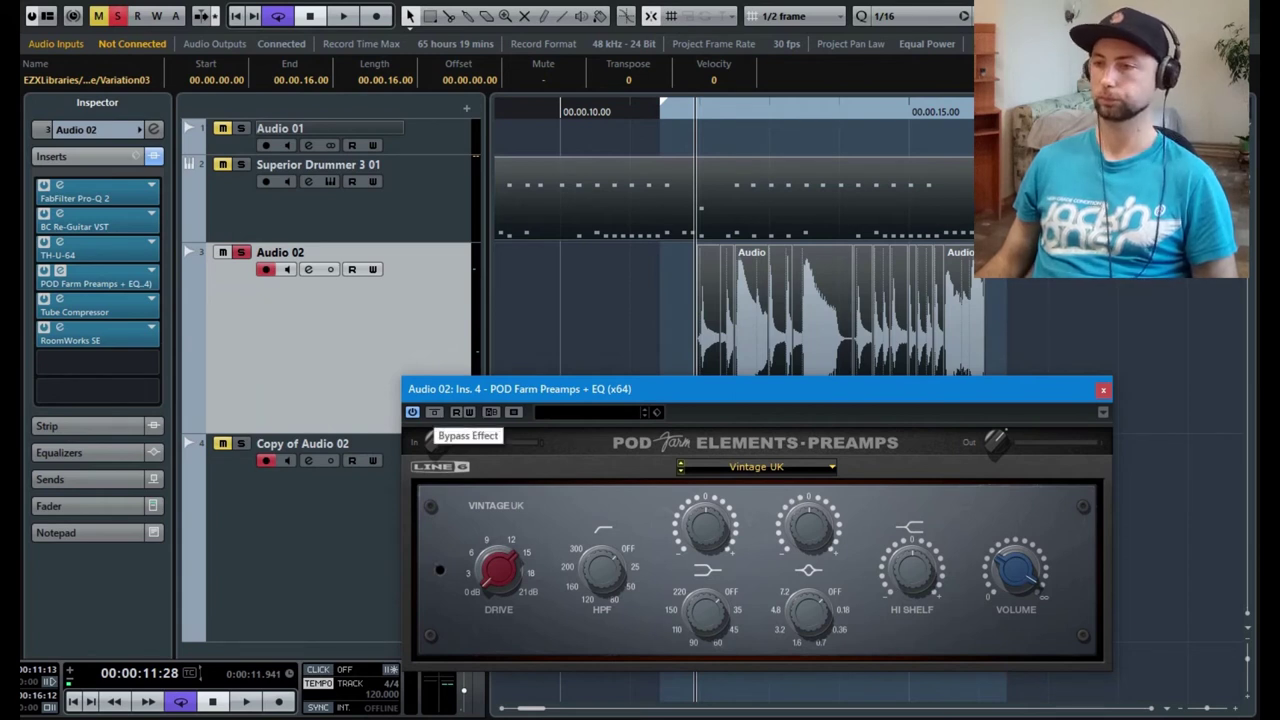
pyautogui.press('space')
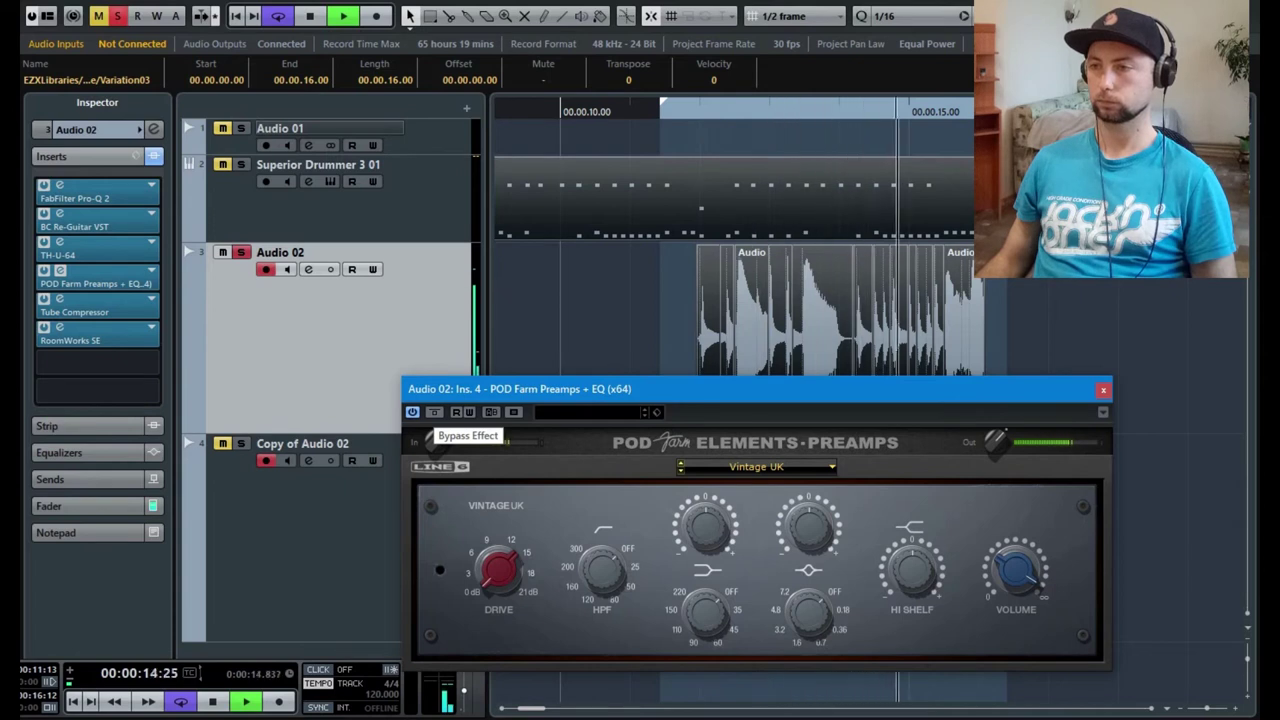
pyautogui.click(434, 412)
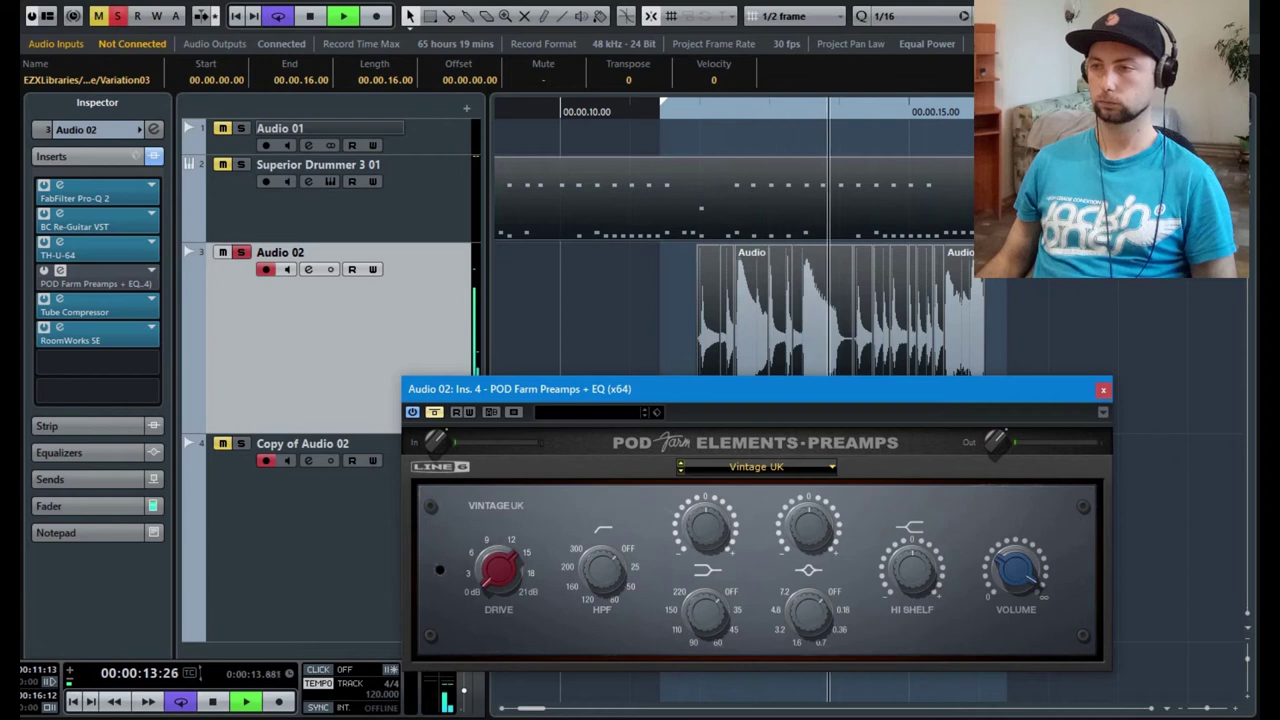
pyautogui.click(434, 412)
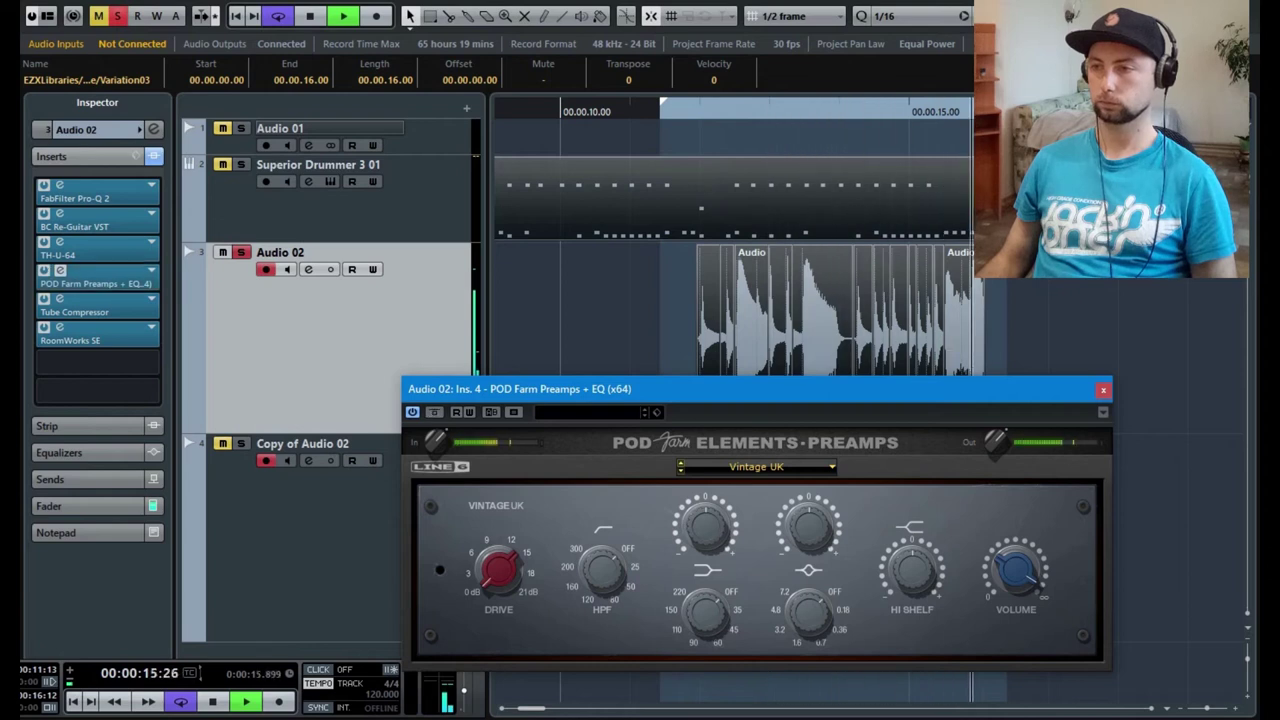
pyautogui.click(434, 412)
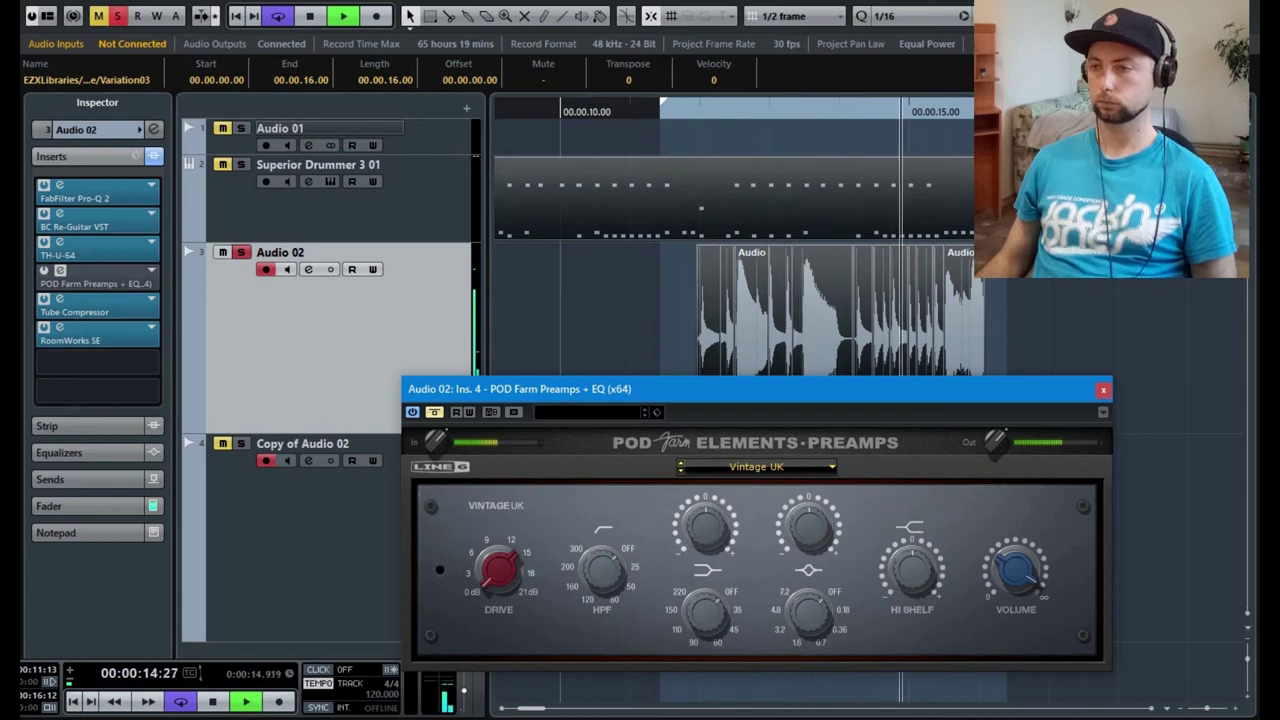
pyautogui.press('space')
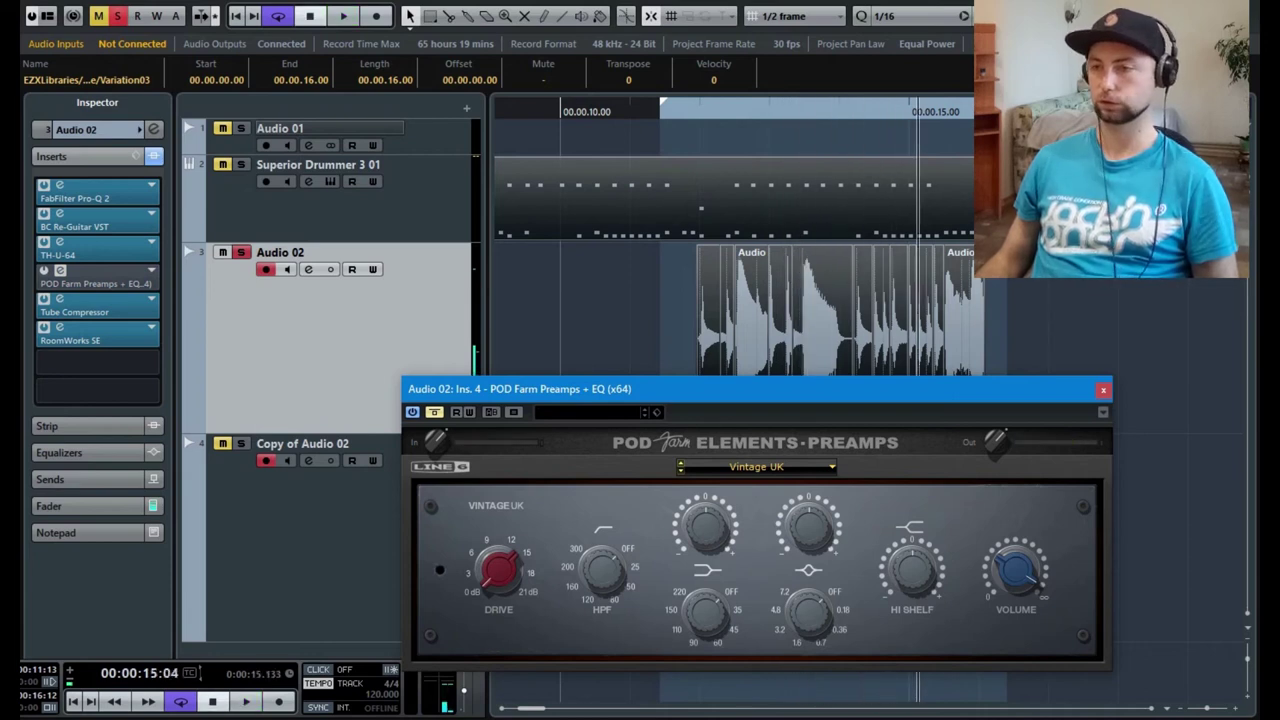
pyautogui.click(433, 412)
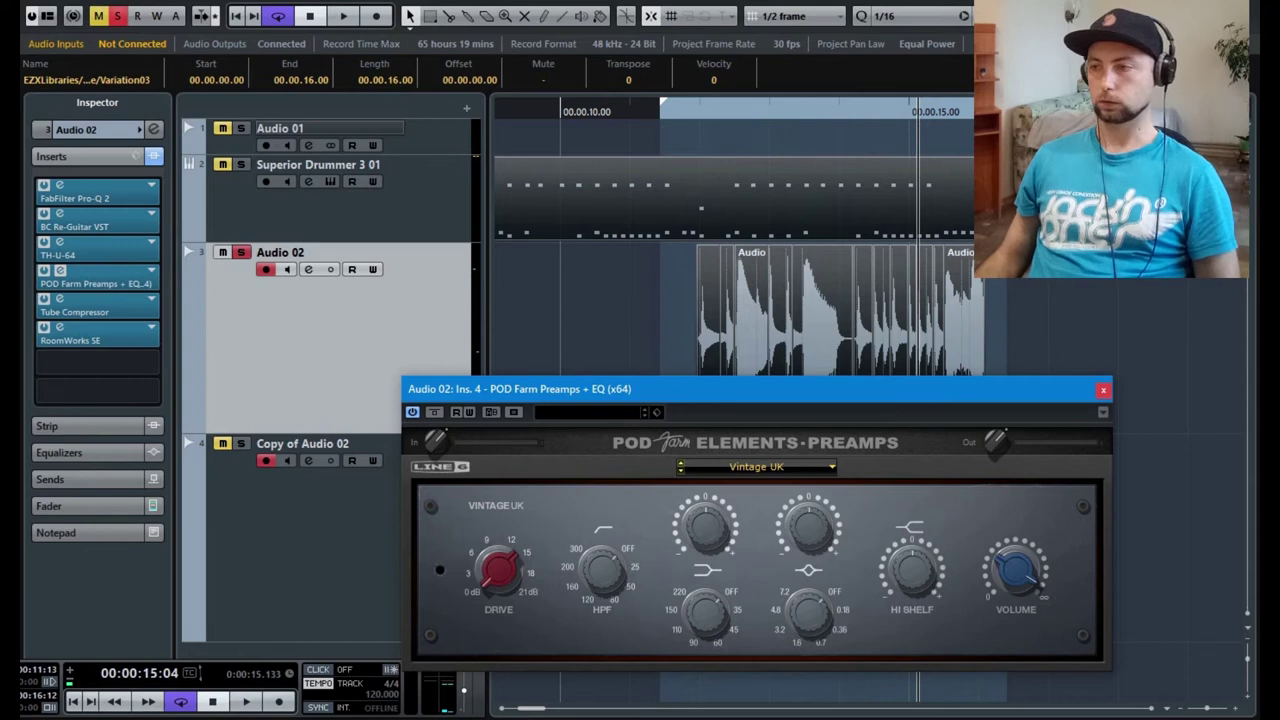
pyautogui.click(1103, 389)
# Load the AM Elec Gtr Dirty 1 preset in the Tube Compressor insert on Audio 02 and close its editor.
pyautogui.click(60, 298)
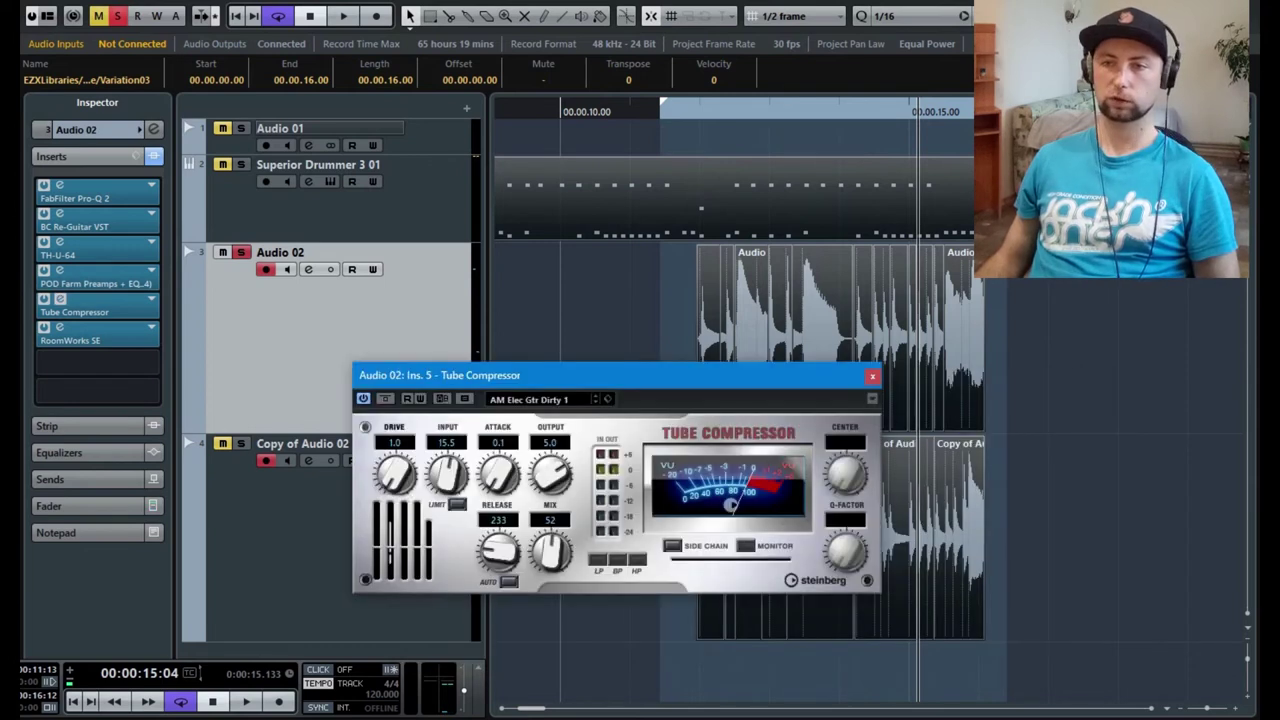
pyautogui.moveTo(612, 376); pyautogui.dragTo(640, 352)
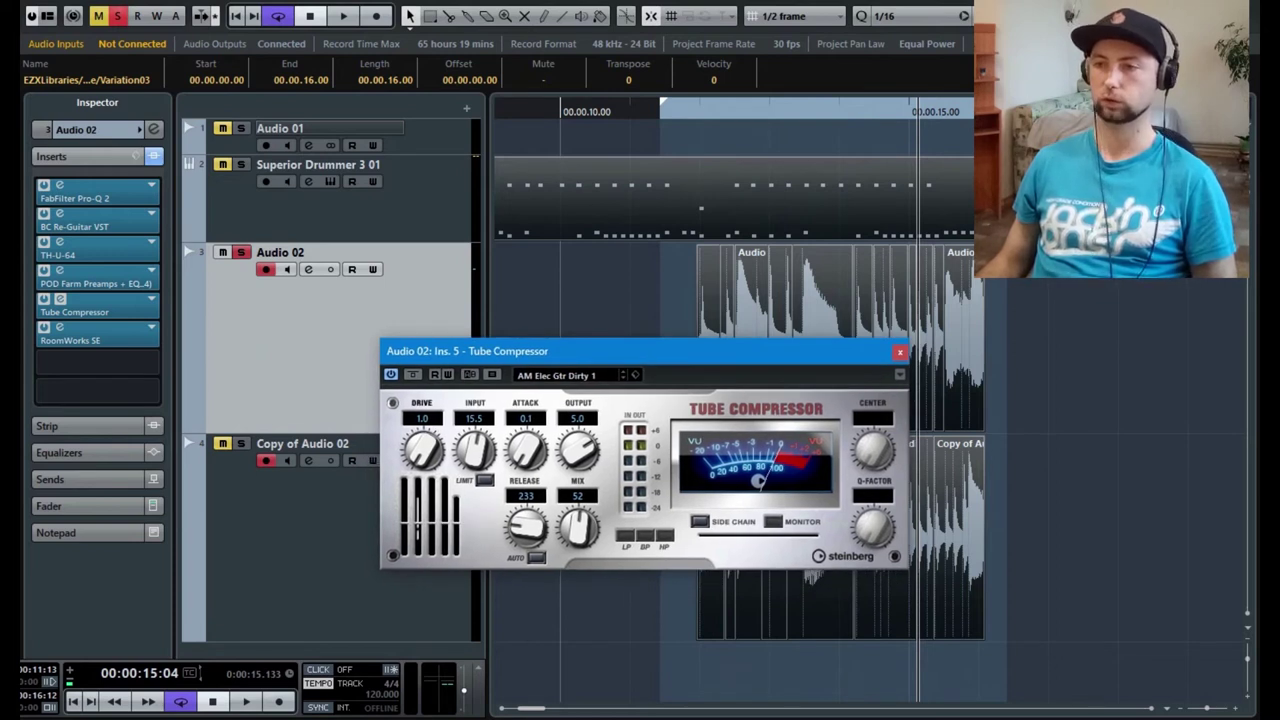
pyautogui.click(562, 376)
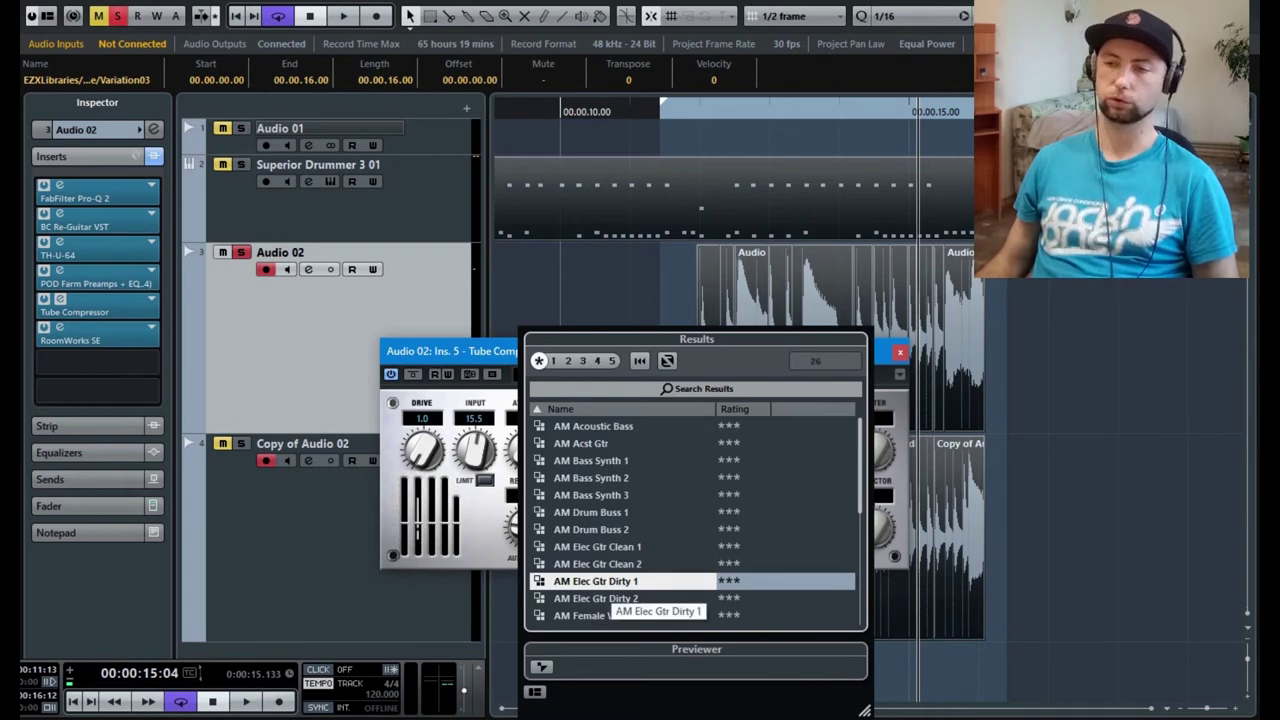
pyautogui.doubleClick(610, 581)
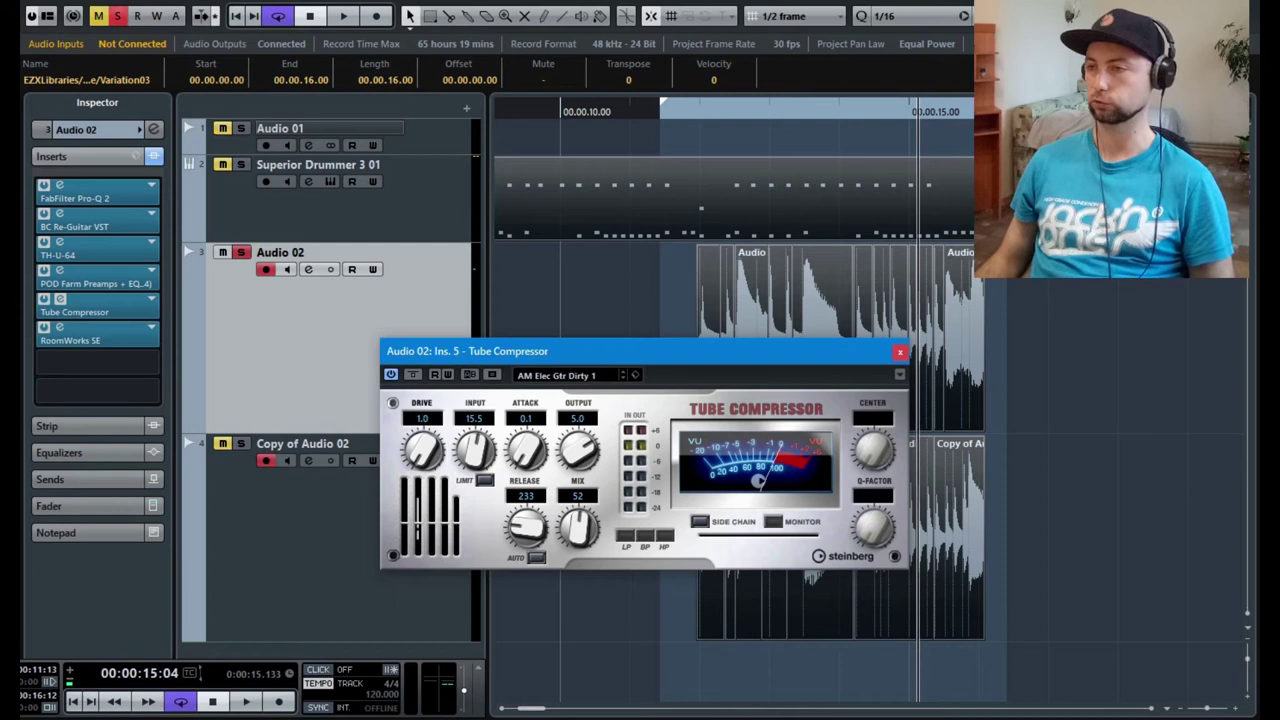
pyautogui.click(900, 352)
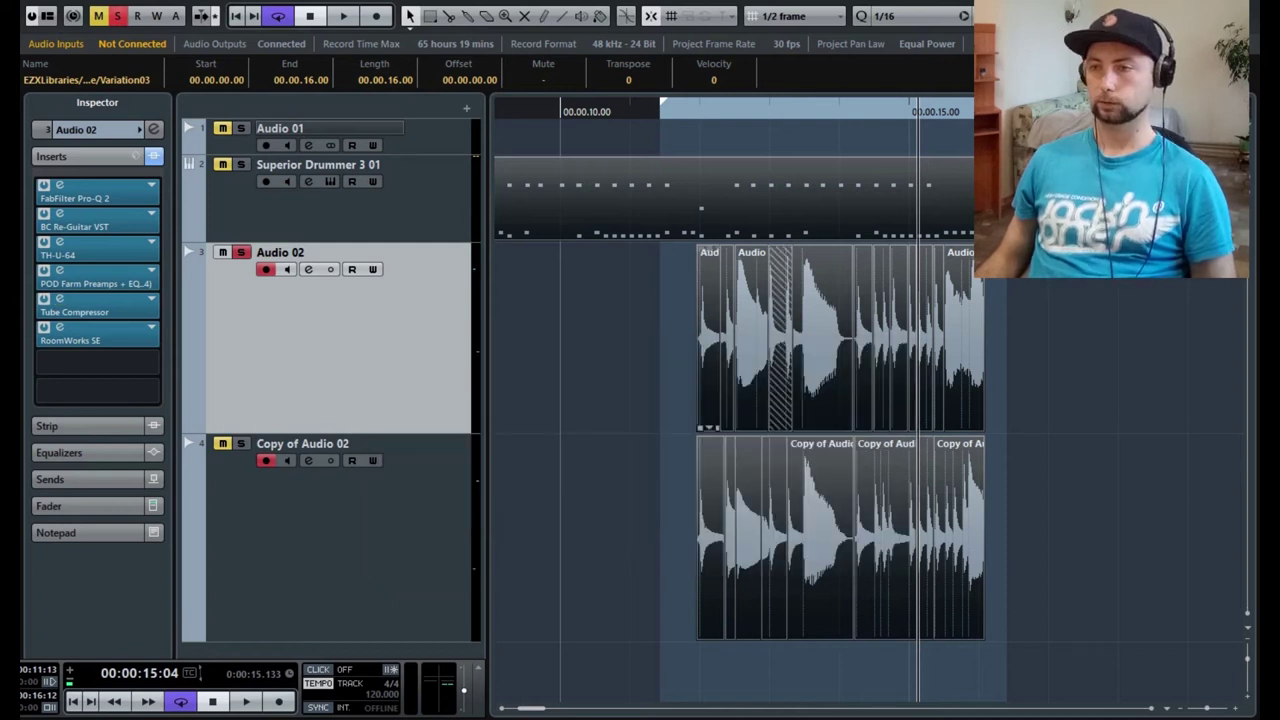
# Load the Bright Plate Reverb preset in the RoomWorks SE insert on Audio 02, set its Mix to 13, and close the editor.
pyautogui.click(60, 328)
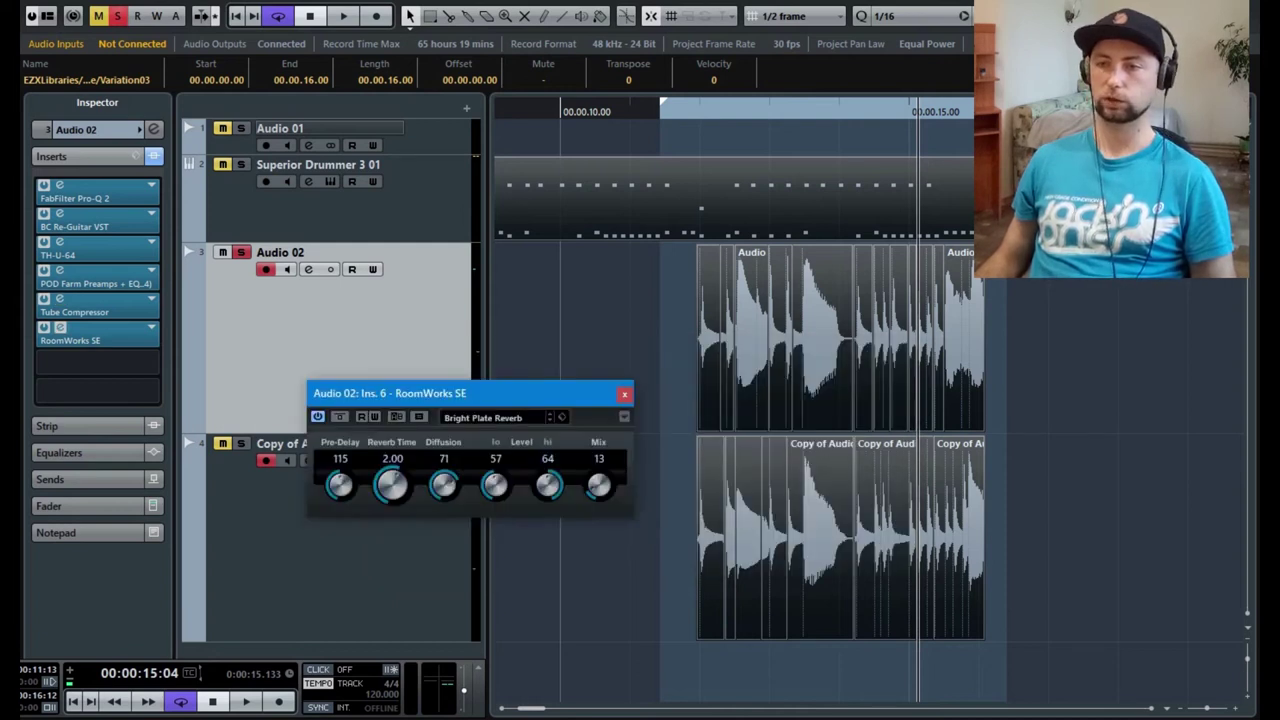
pyautogui.moveTo(540, 393); pyautogui.dragTo(683, 365)
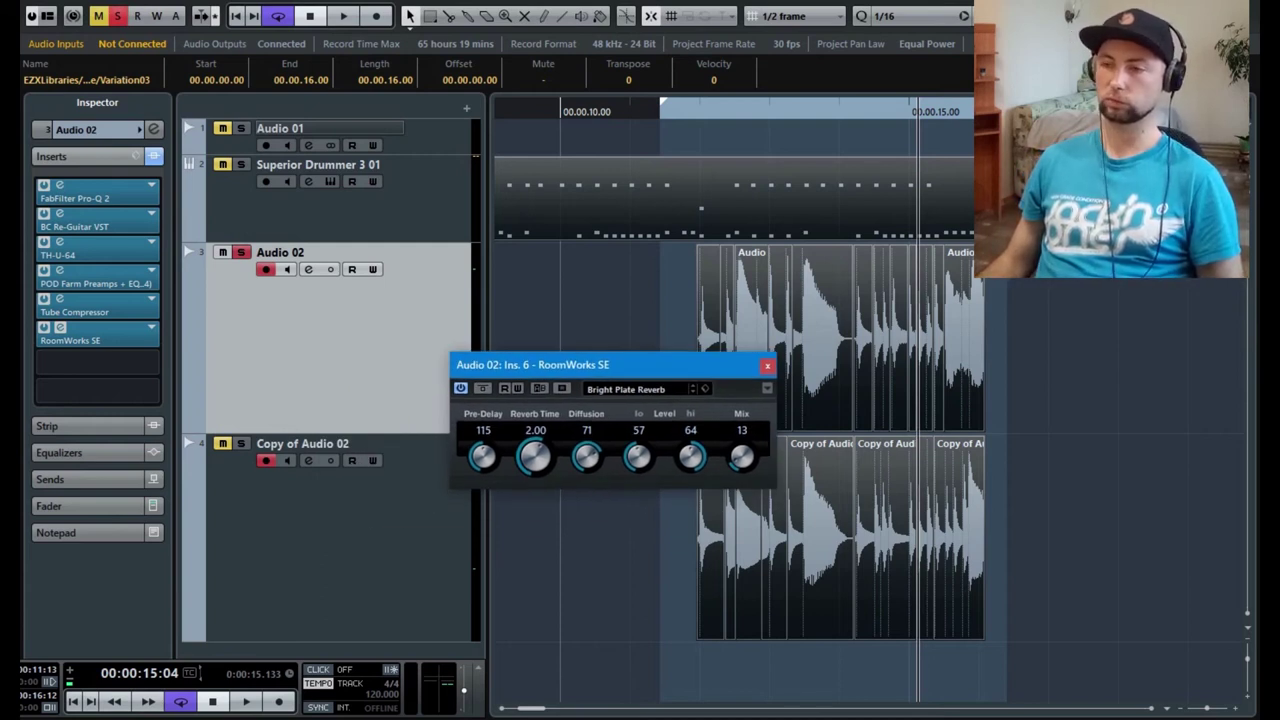
pyautogui.click(627, 389)
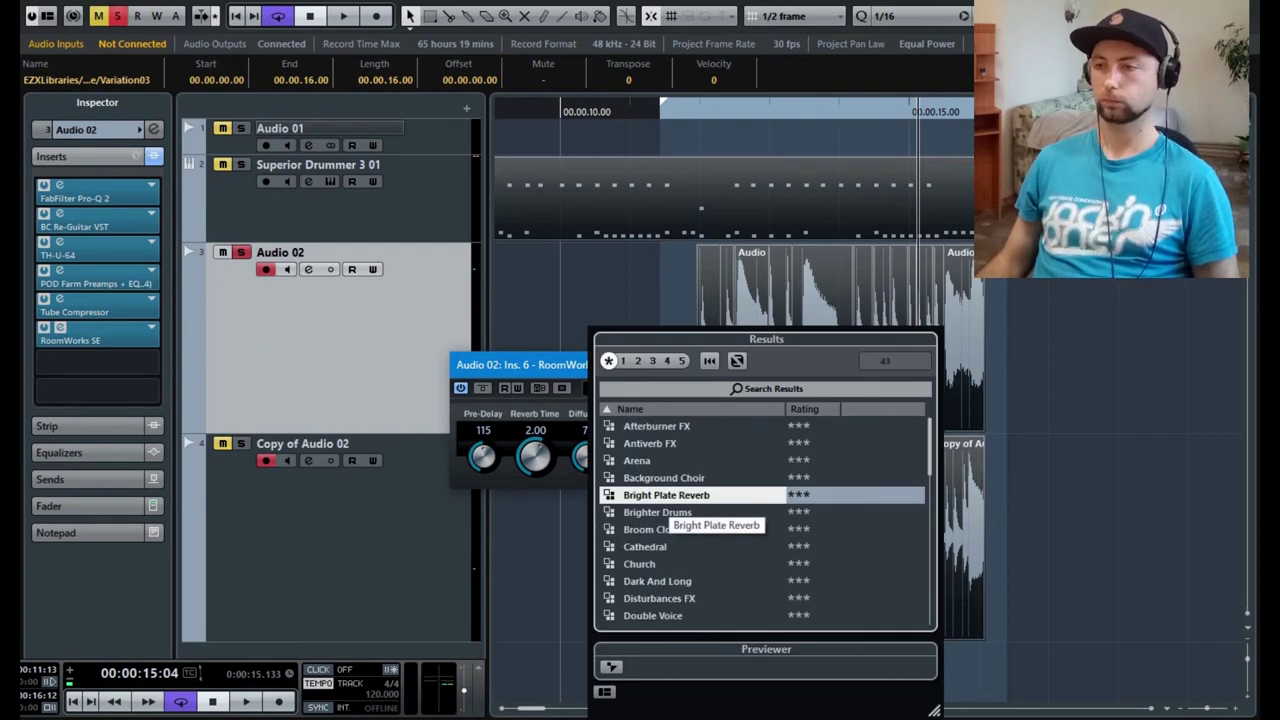
pyautogui.press('Escape')
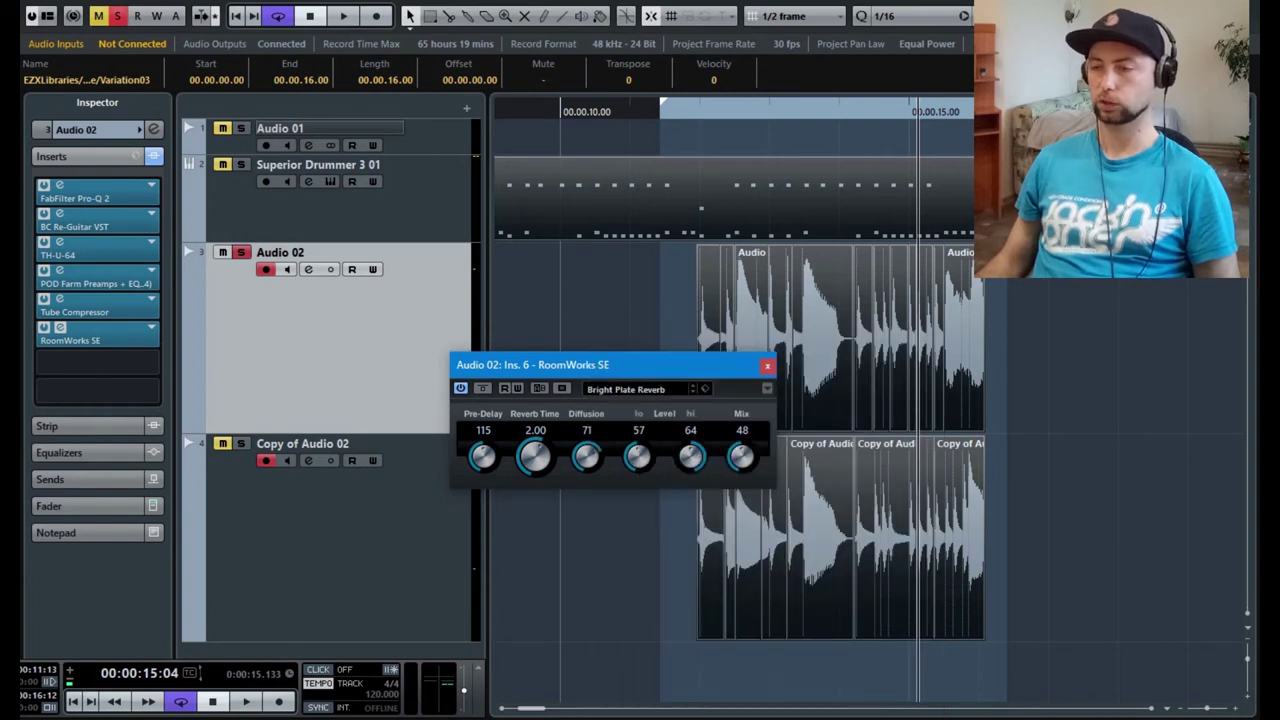
pyautogui.moveTo(741, 457); pyautogui.dragTo(741, 492)
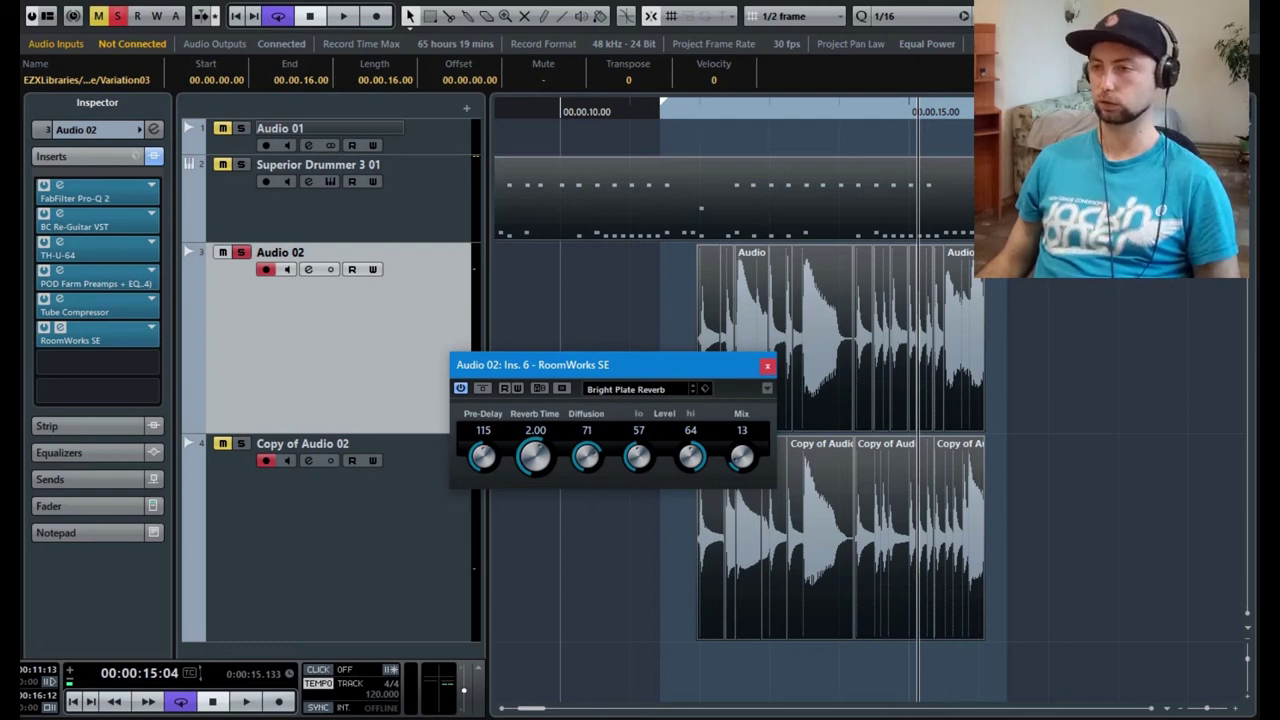
pyautogui.click(767, 366)
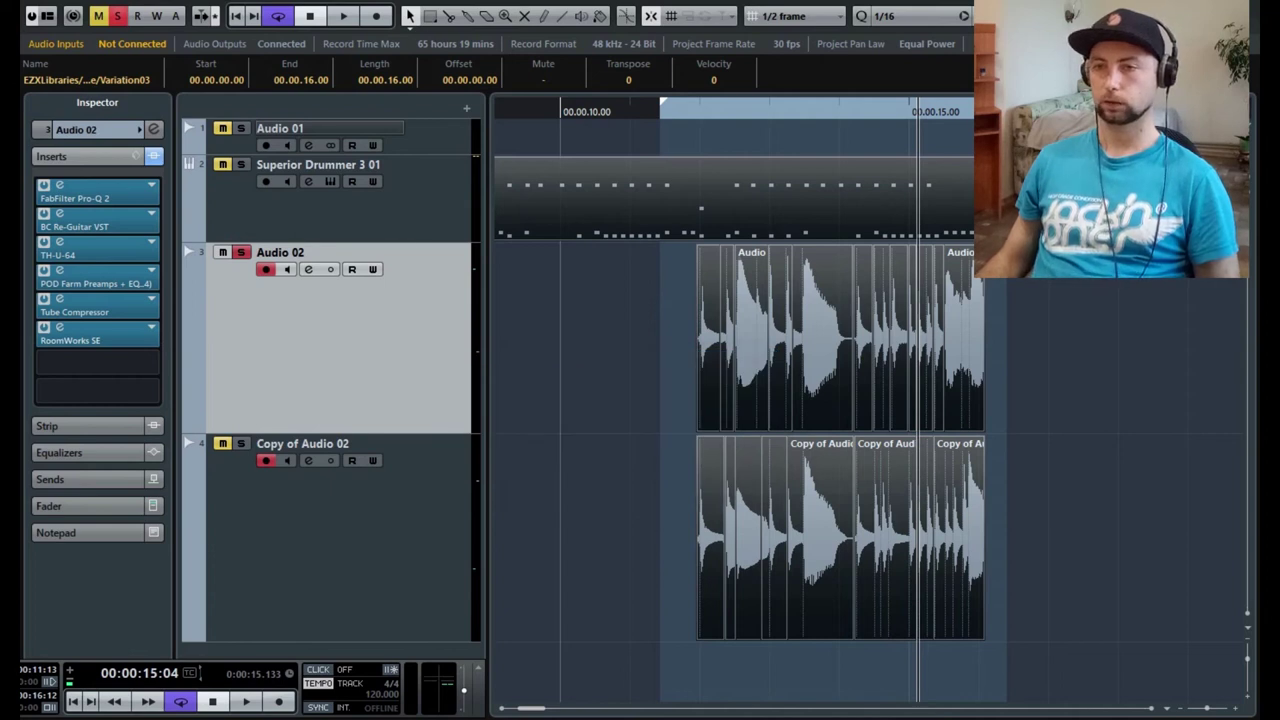
# Take the Audio 02 track out of solo and play the guitars together with the drums, then stop playback.
pyautogui.click(325, 484)
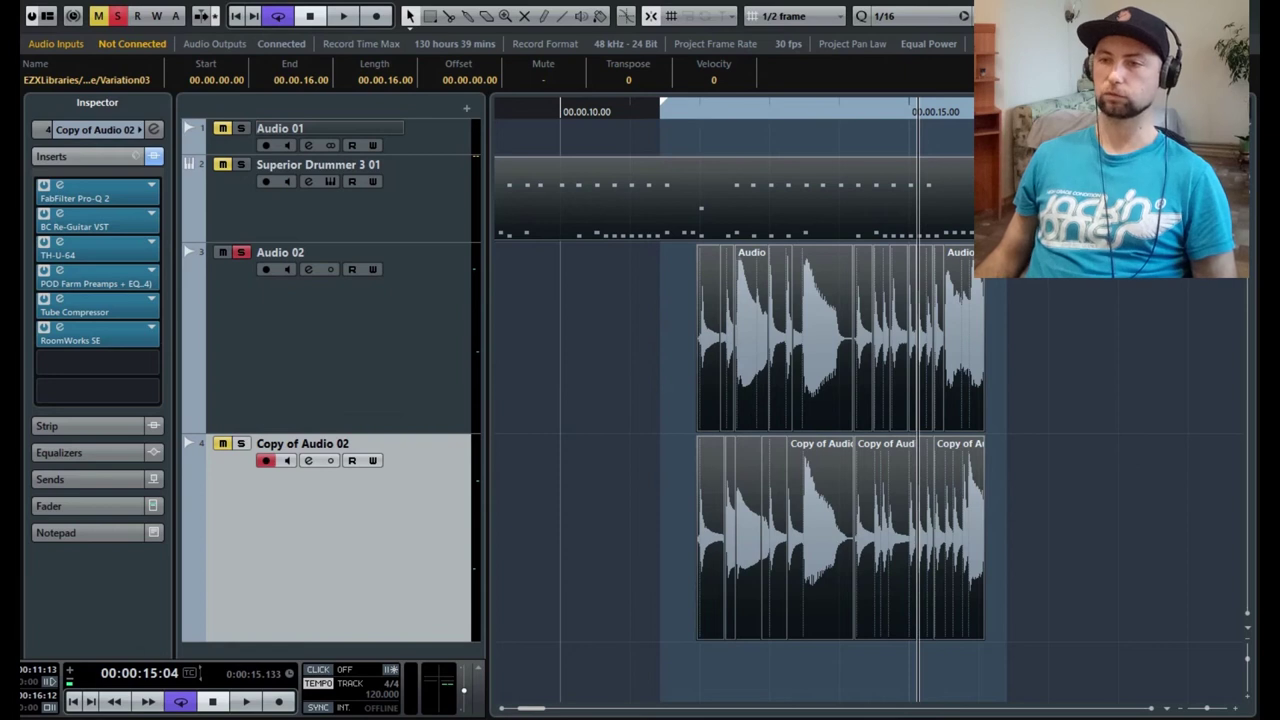
pyautogui.click(325, 335)
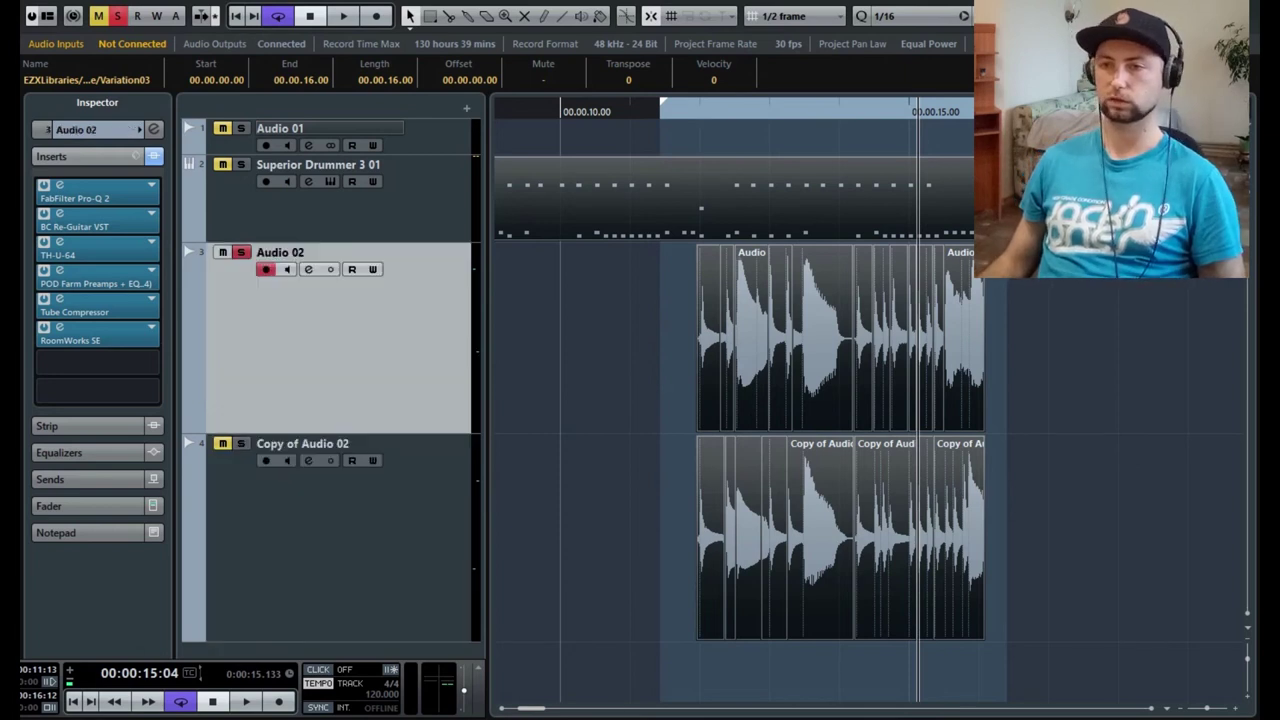
pyautogui.press('s')
pyautogui.press('space')
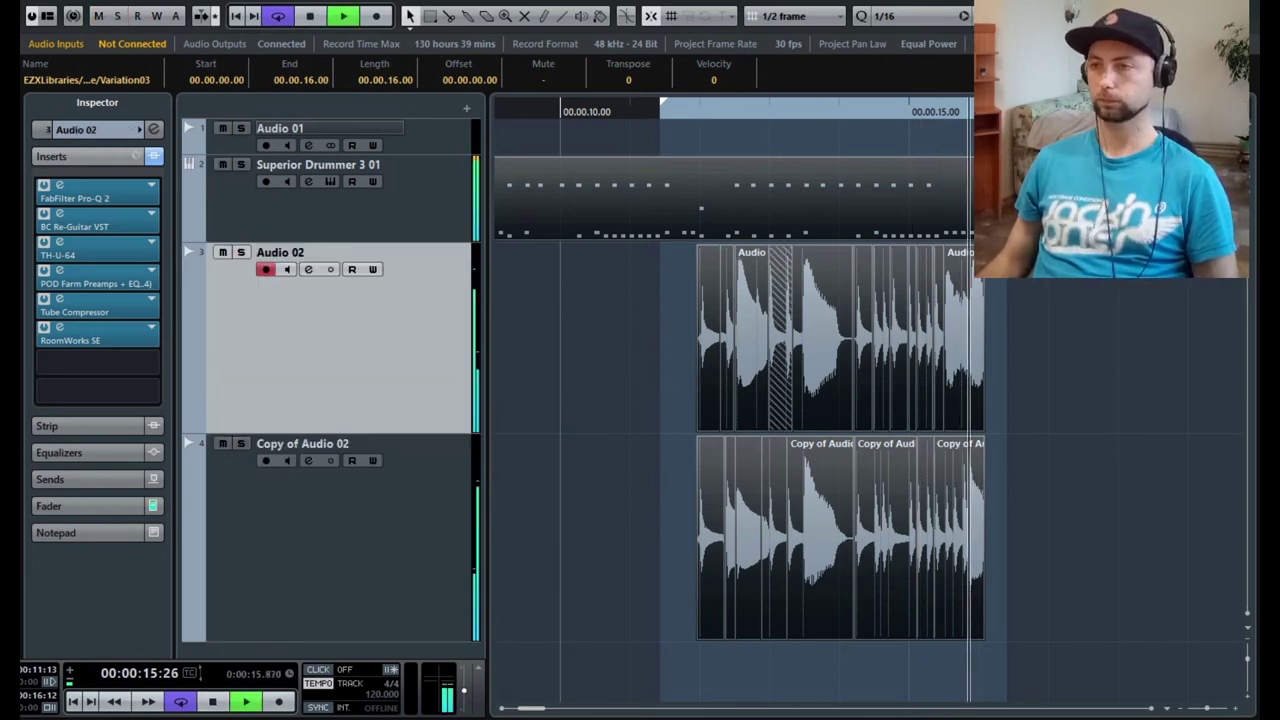
pyautogui.press('space')
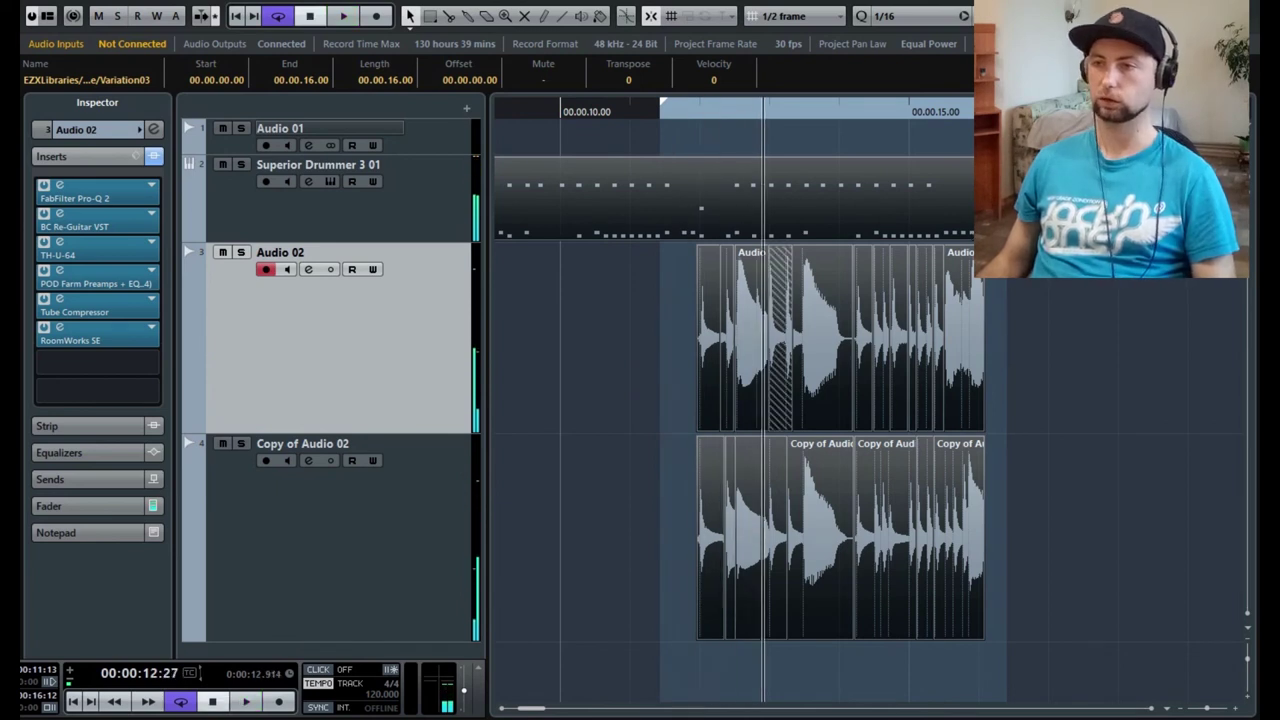
# Open the Ozone 9 insert on the Stereo Out channel from the MixConsole and examine the Transient Tube entry in its preset manager.
pyautogui.press('F3')
pyautogui.moveTo(662, 261)
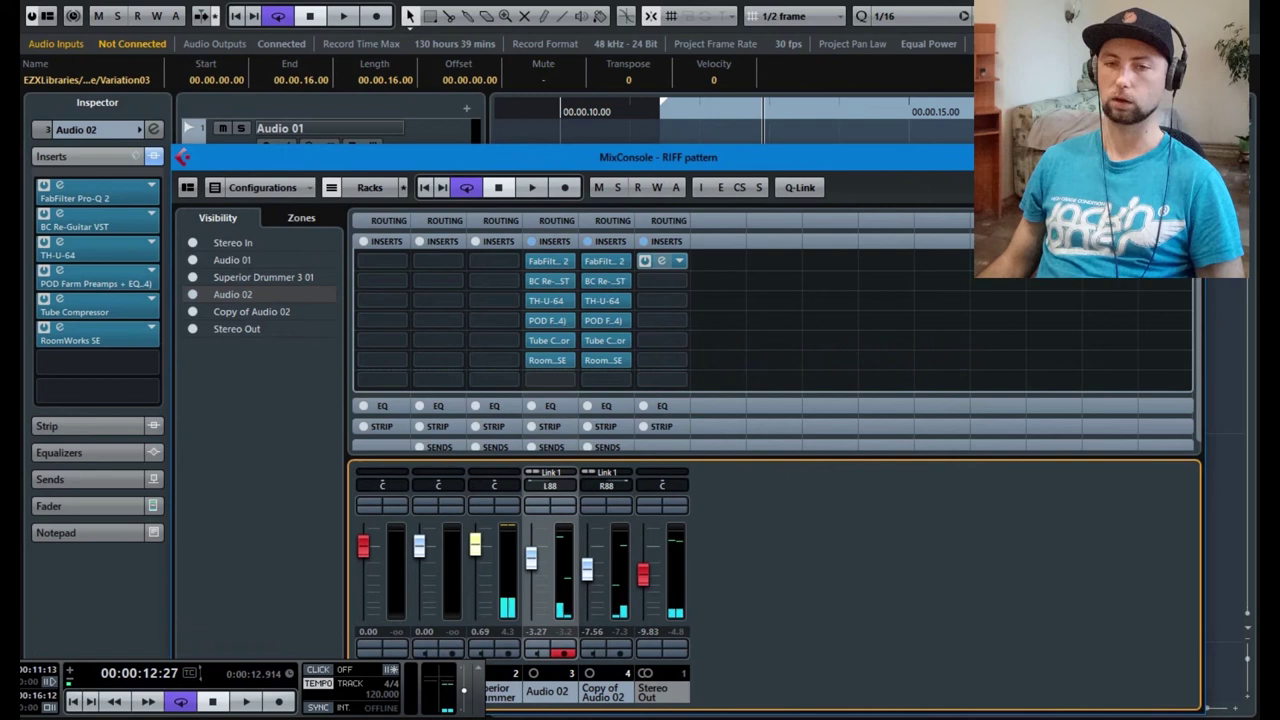
pyautogui.click(662, 261)
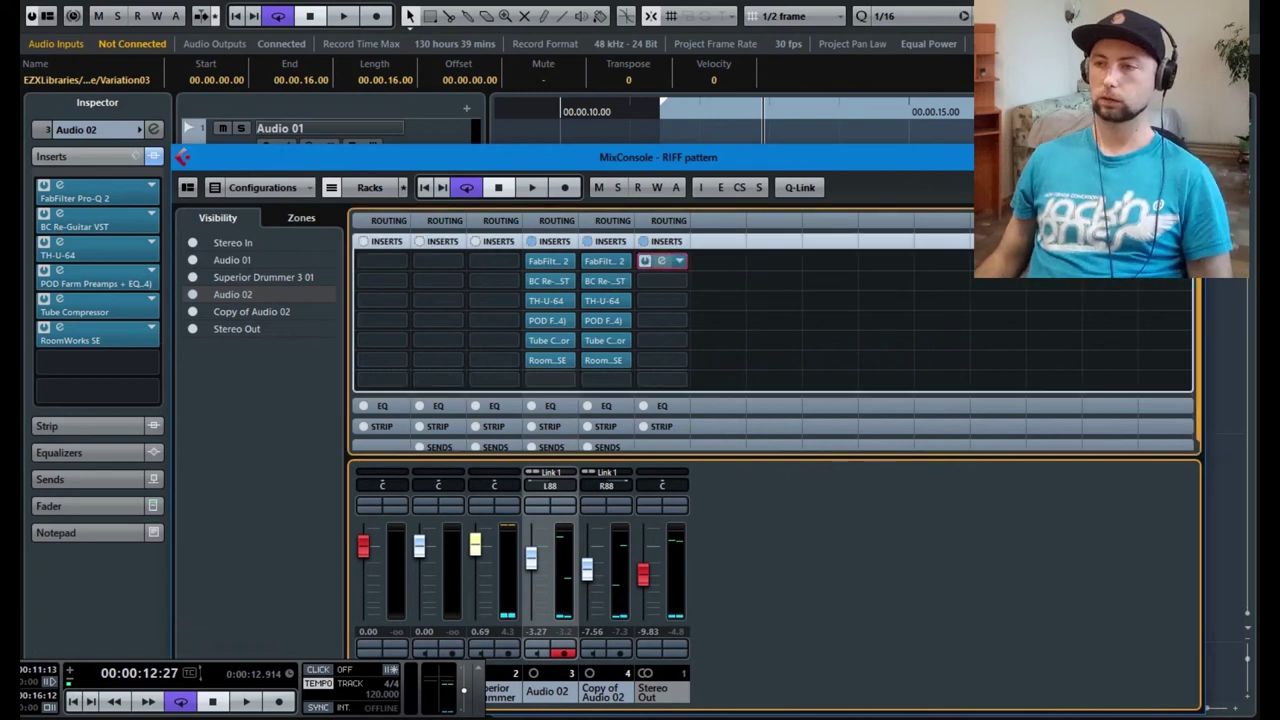
pyautogui.click(661, 260)
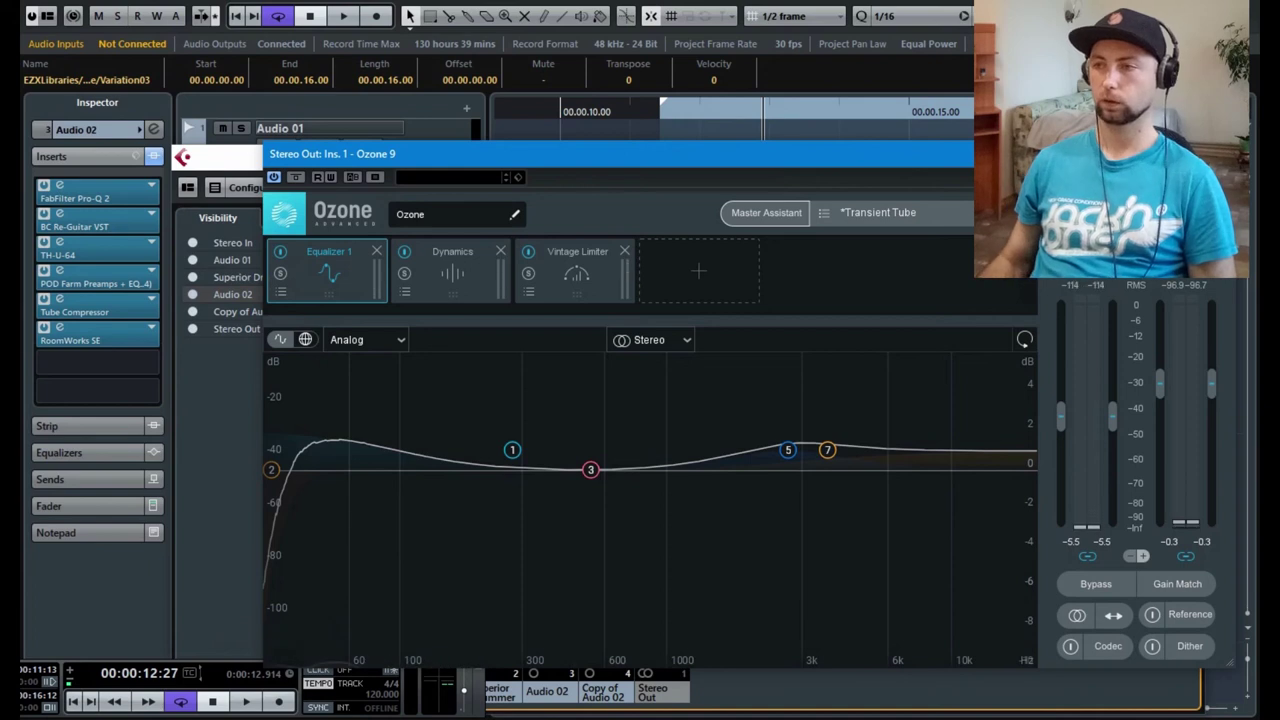
pyautogui.moveTo(1040, 154); pyautogui.dragTo(993, 139)
pyautogui.click(1124, 157)
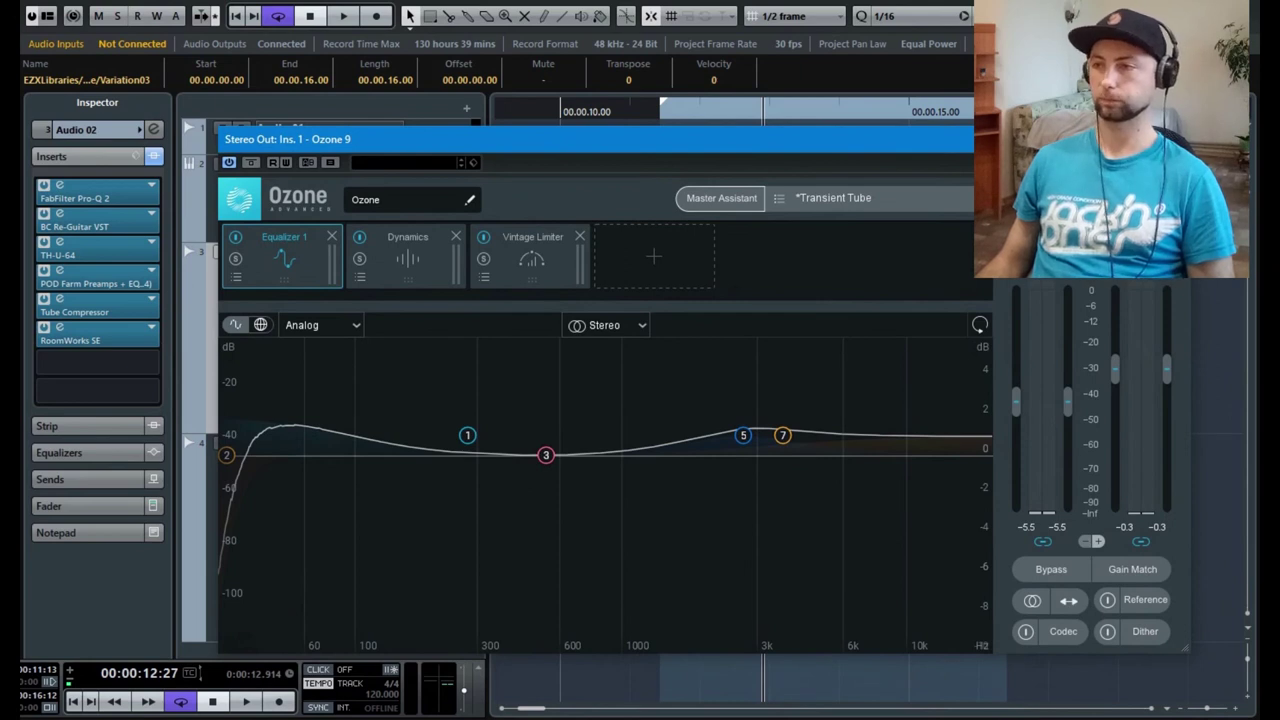
pyautogui.click(840, 197)
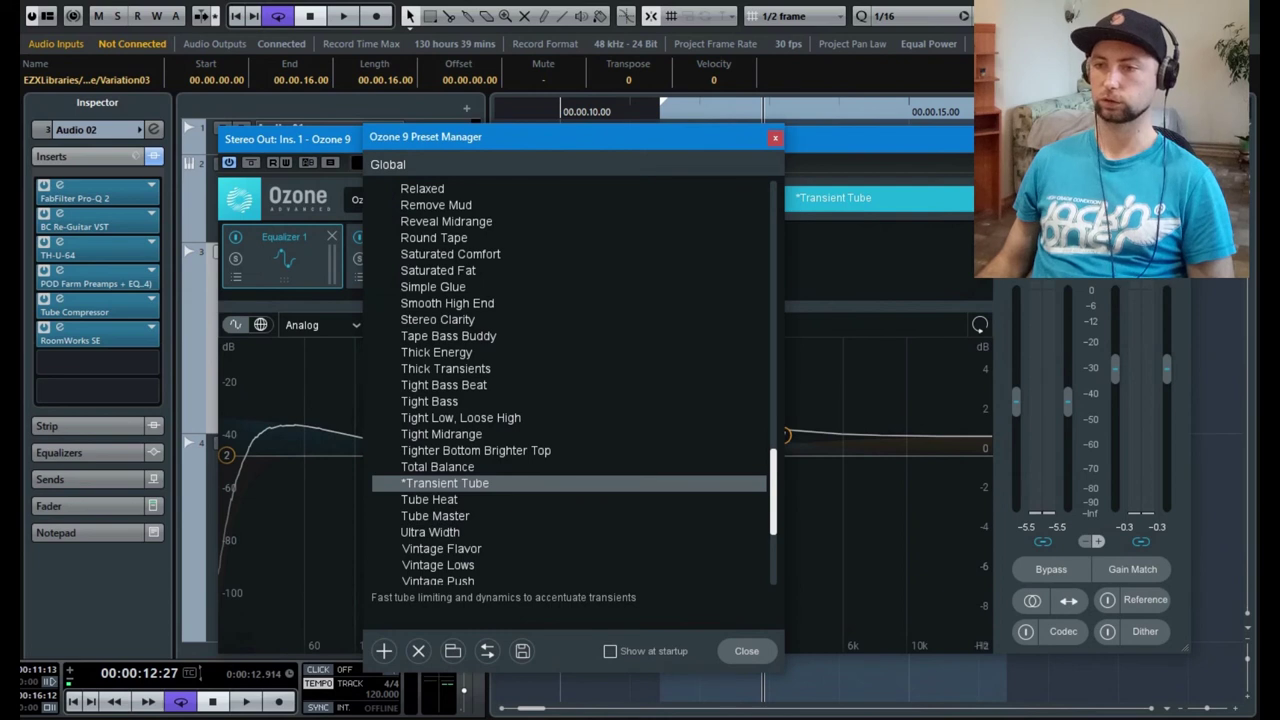
pyautogui.press('Escape')
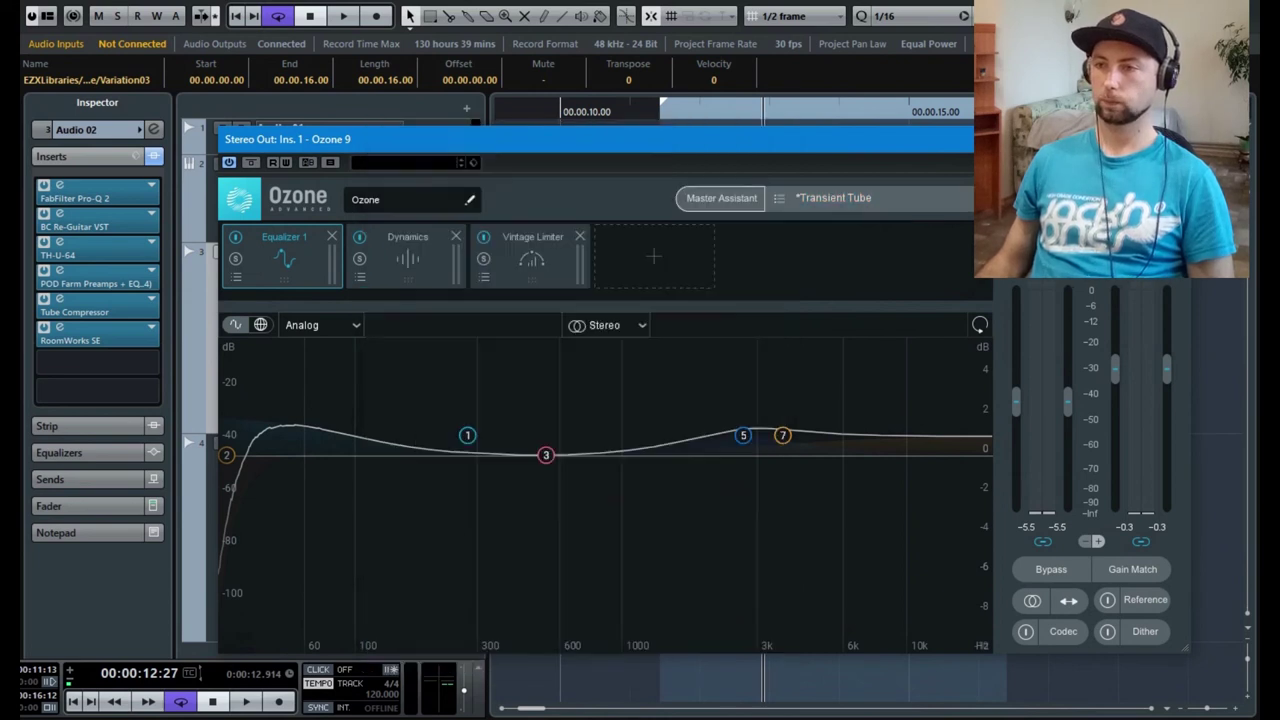
# Compare the full mix with Ozone 9 active and bypassed during playback, then close its editor with the effect active.
pyautogui.moveTo(1030, 139); pyautogui.dragTo(1028, 181)
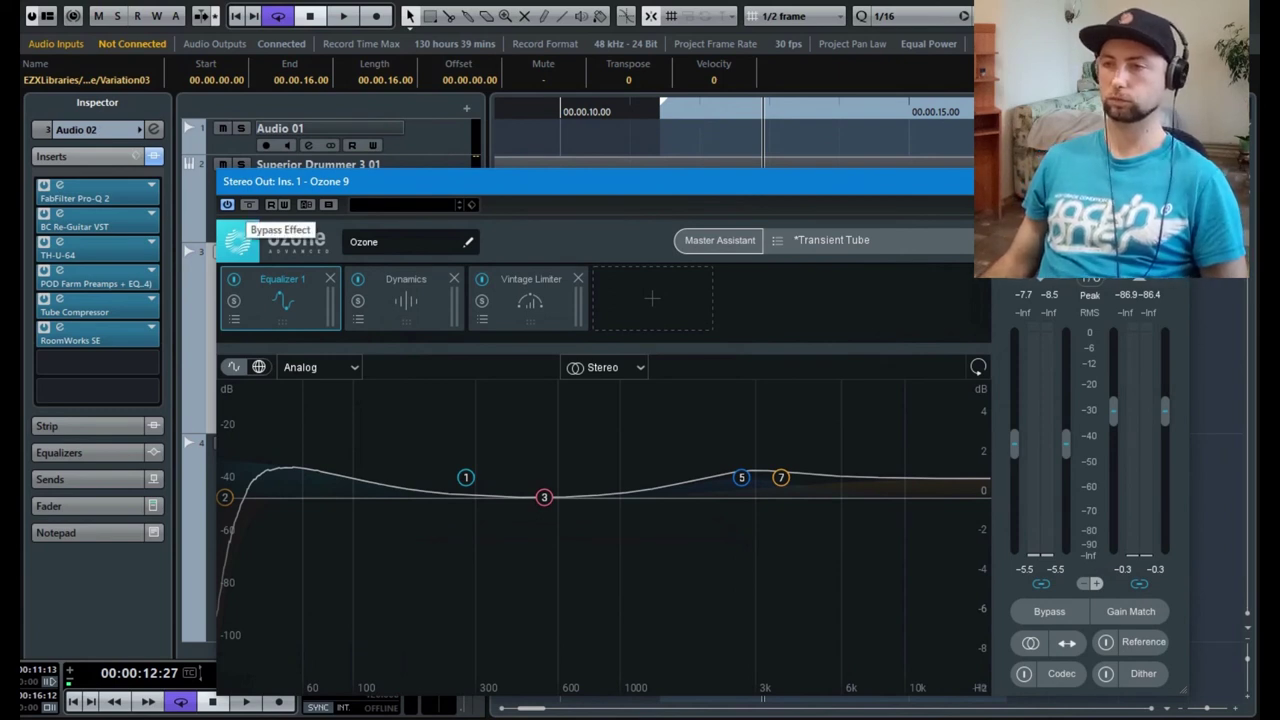
pyautogui.press('space')
pyautogui.click(249, 205)
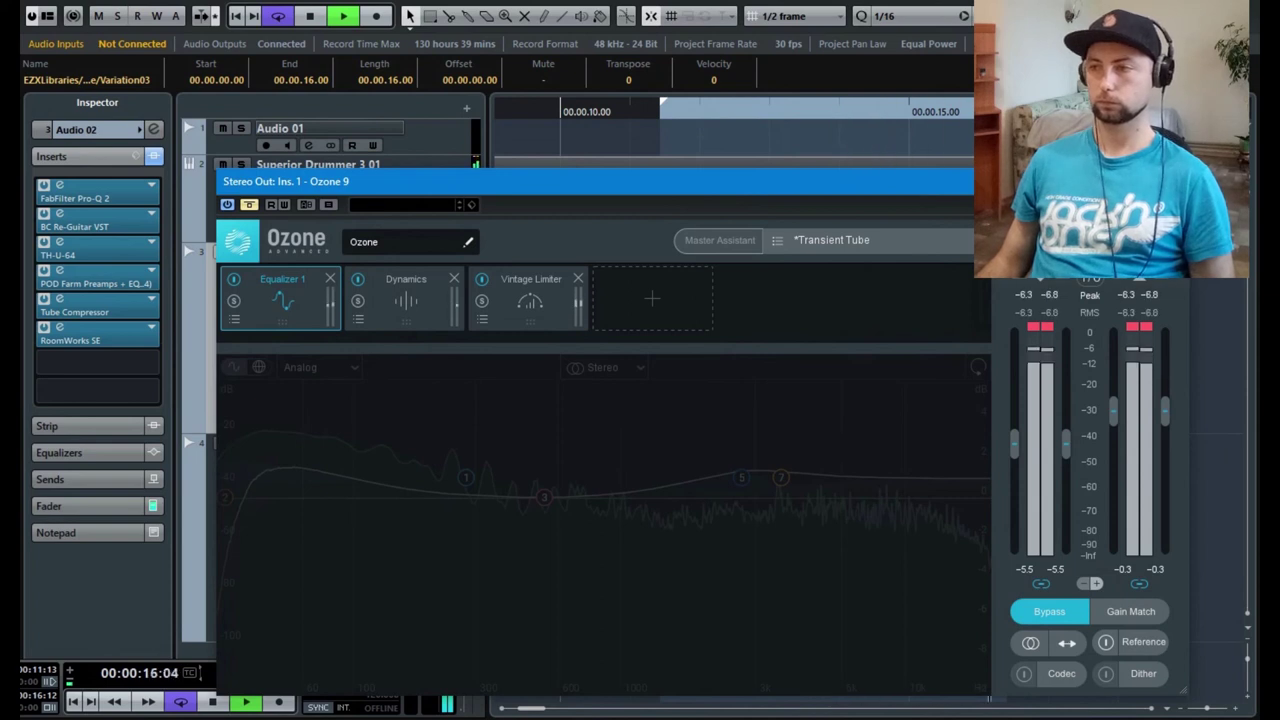
pyautogui.click(249, 205)
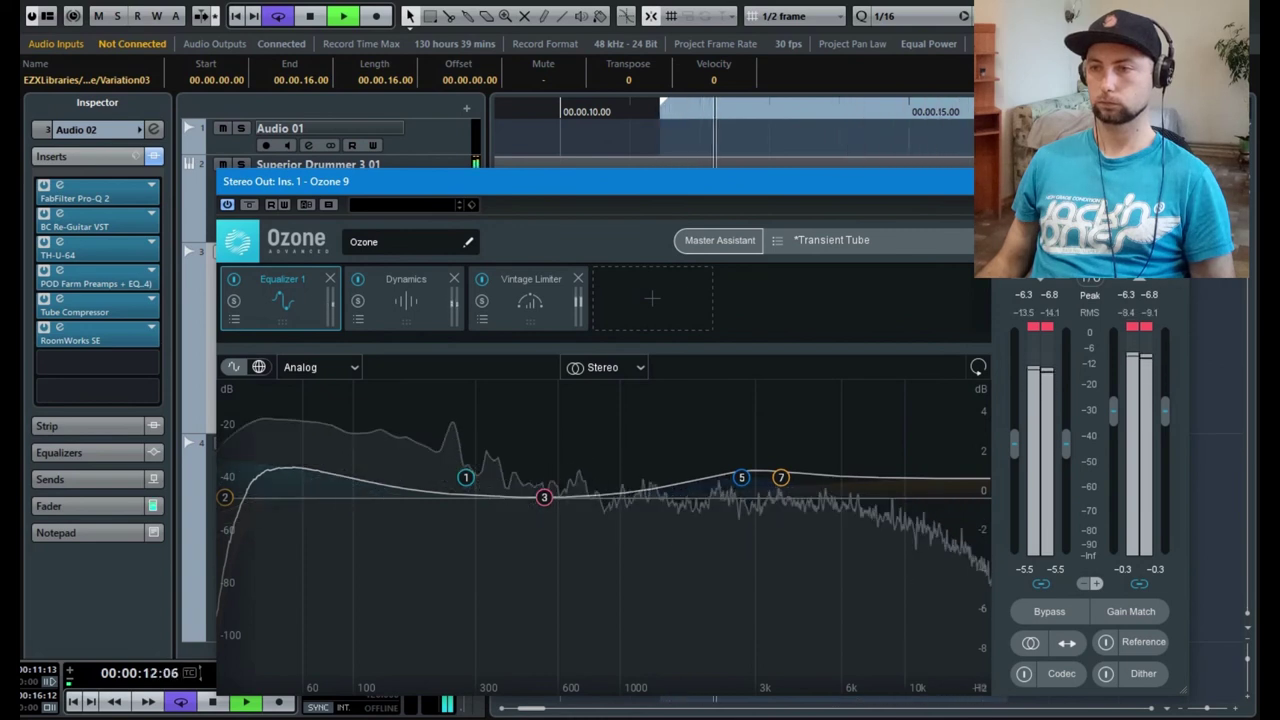
pyautogui.click(249, 205)
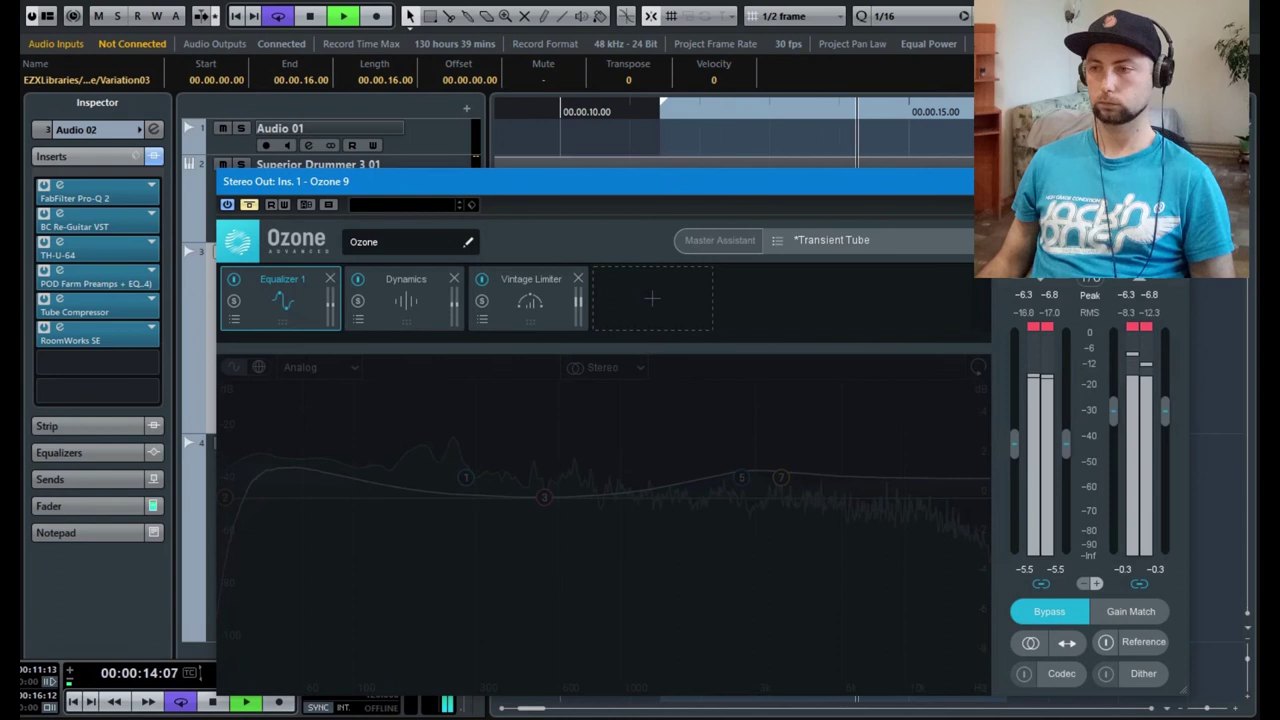
pyautogui.press('space')
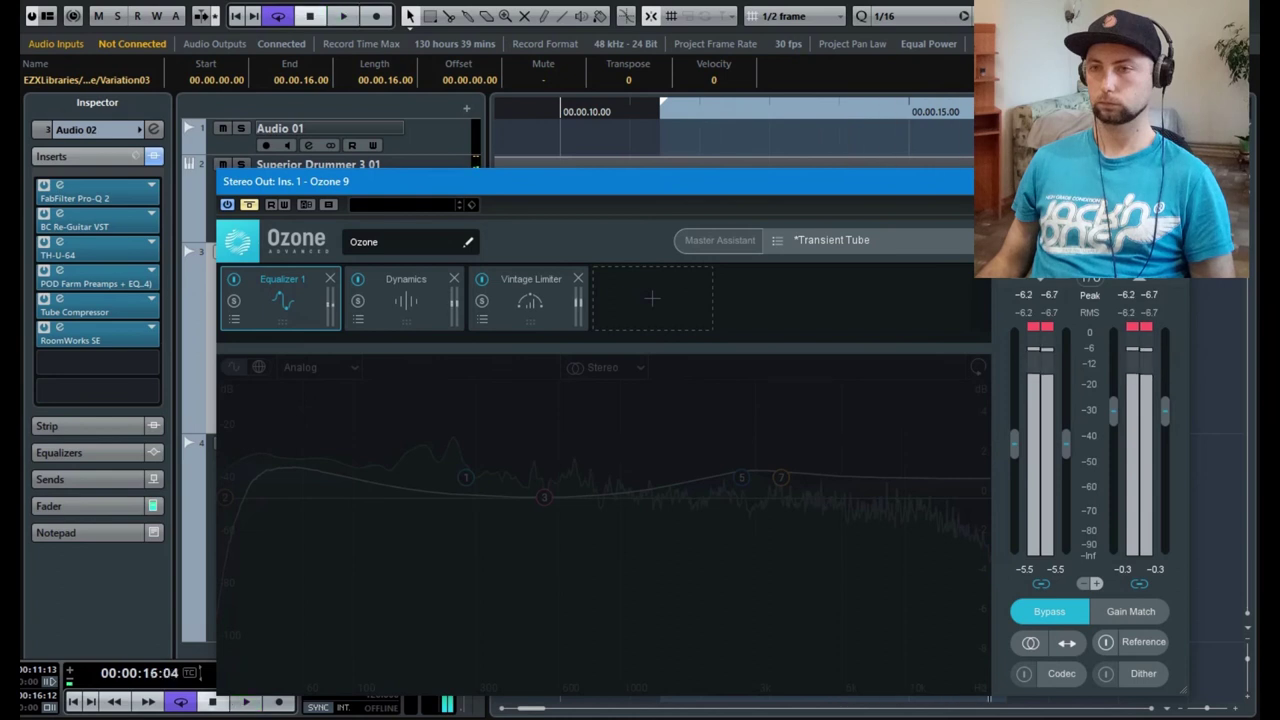
pyautogui.click(249, 205)
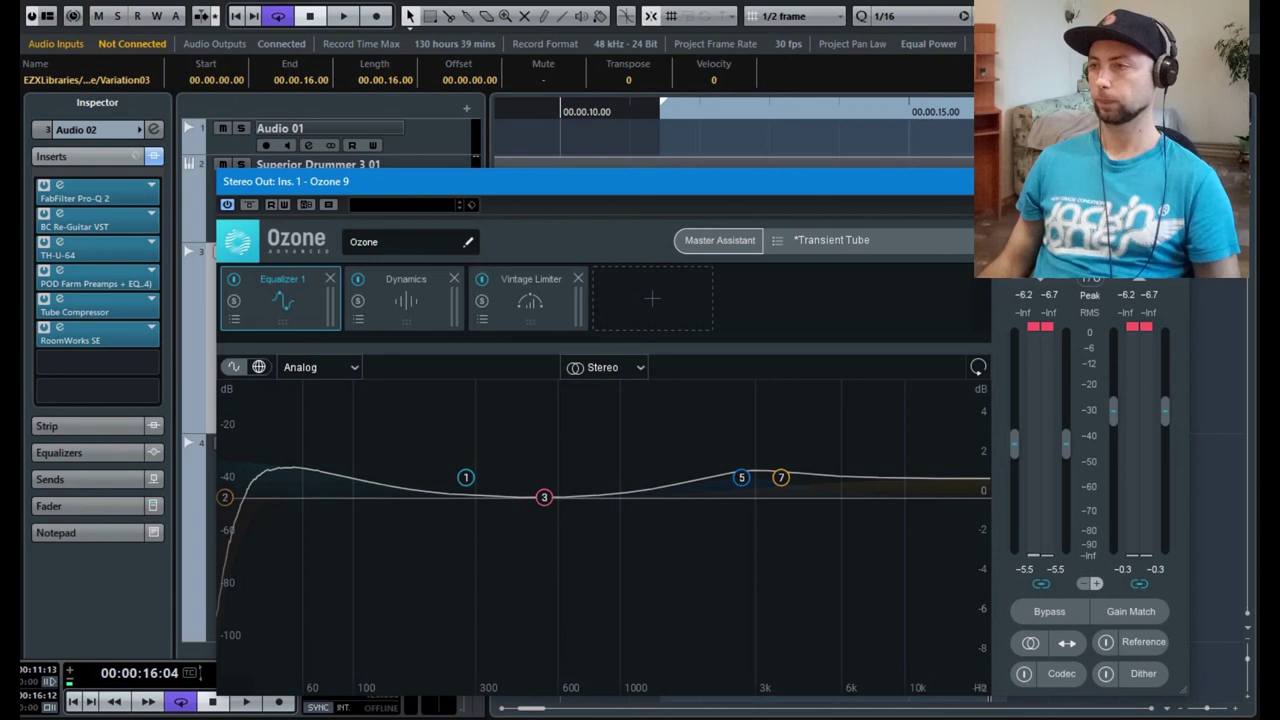
pyautogui.click(1172, 181)
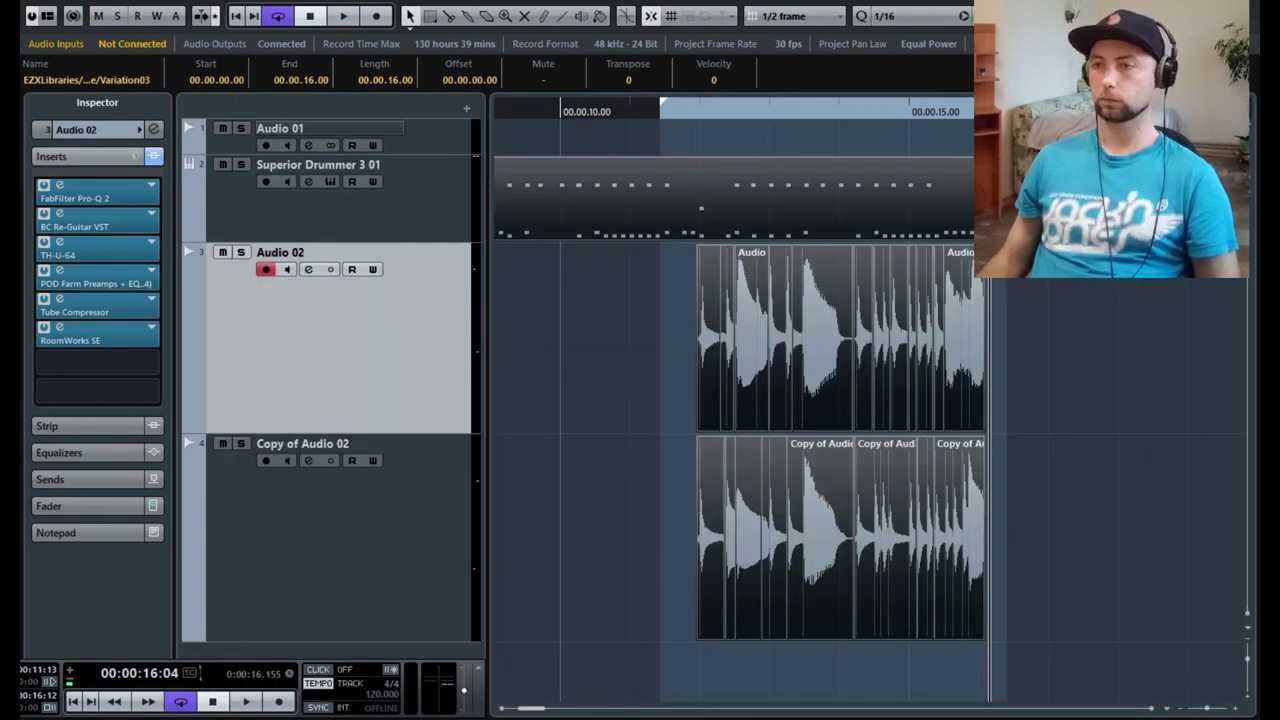